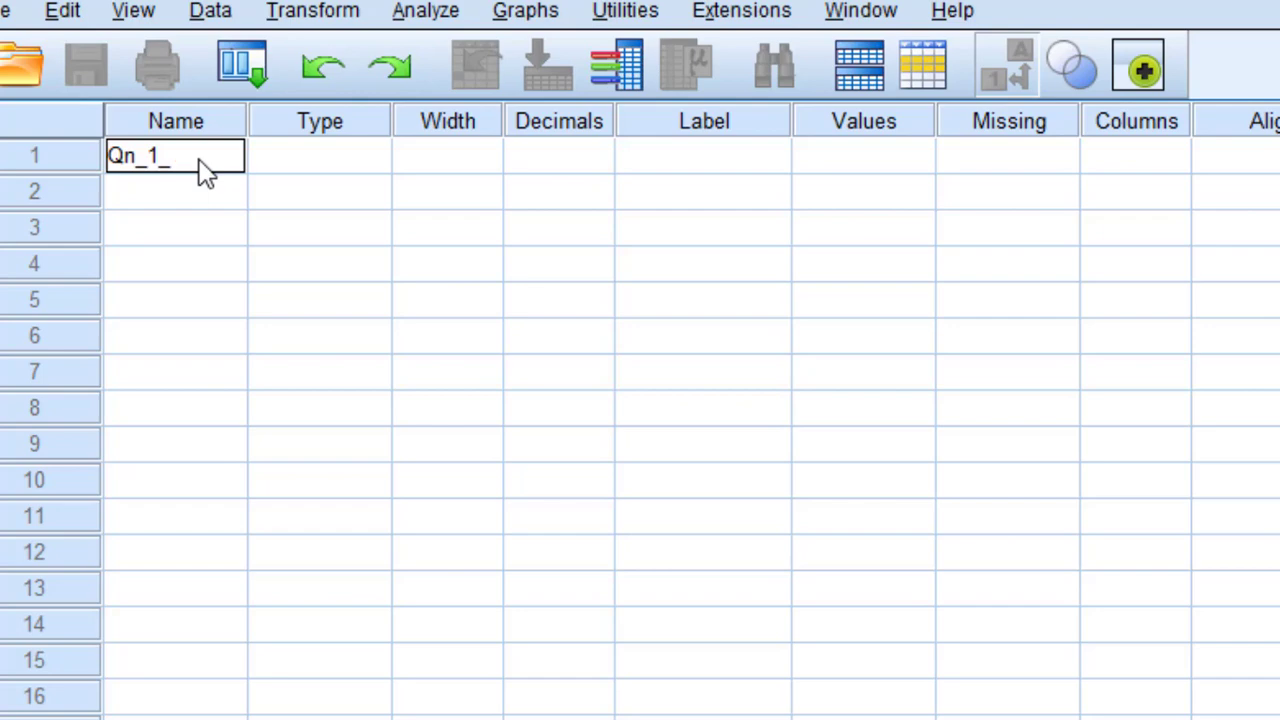
Complete the first variable's name as Qn_1_Language.
type("S")
key("BackSpace")
type("Language")
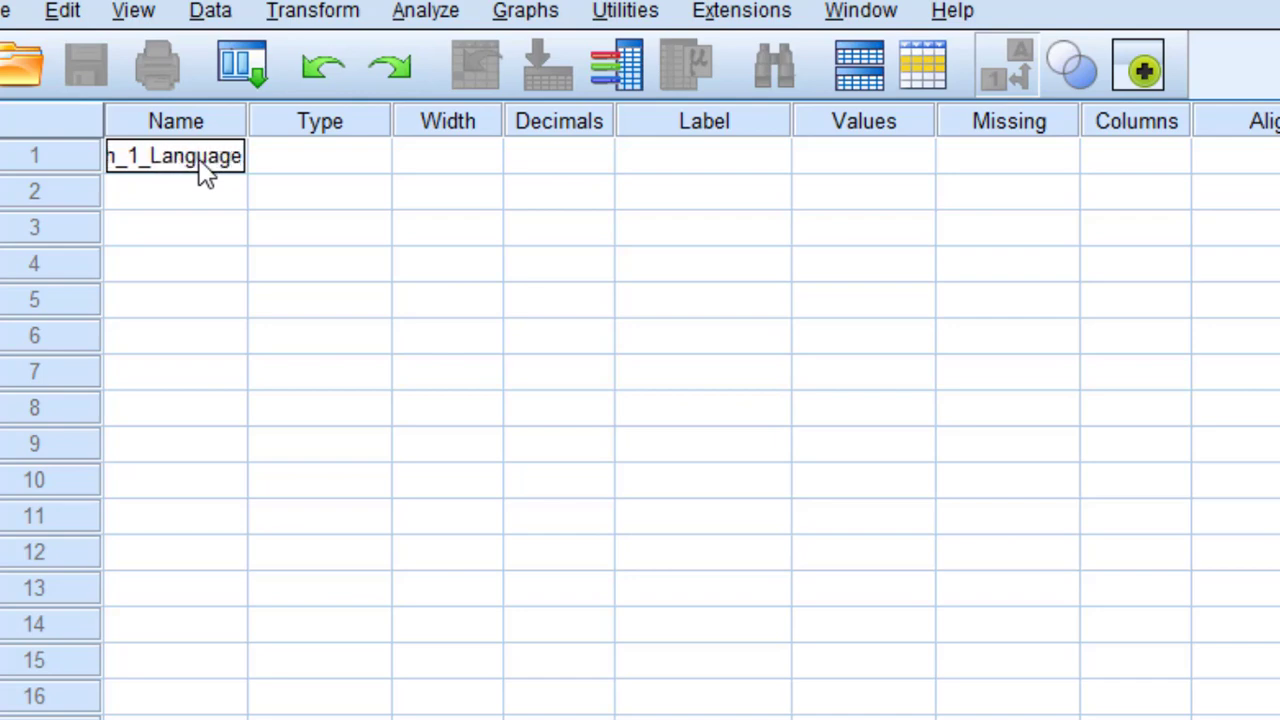
Define the language variable as Numeric with a width of 1 and 0 decimal places.
left_click(356, 172)
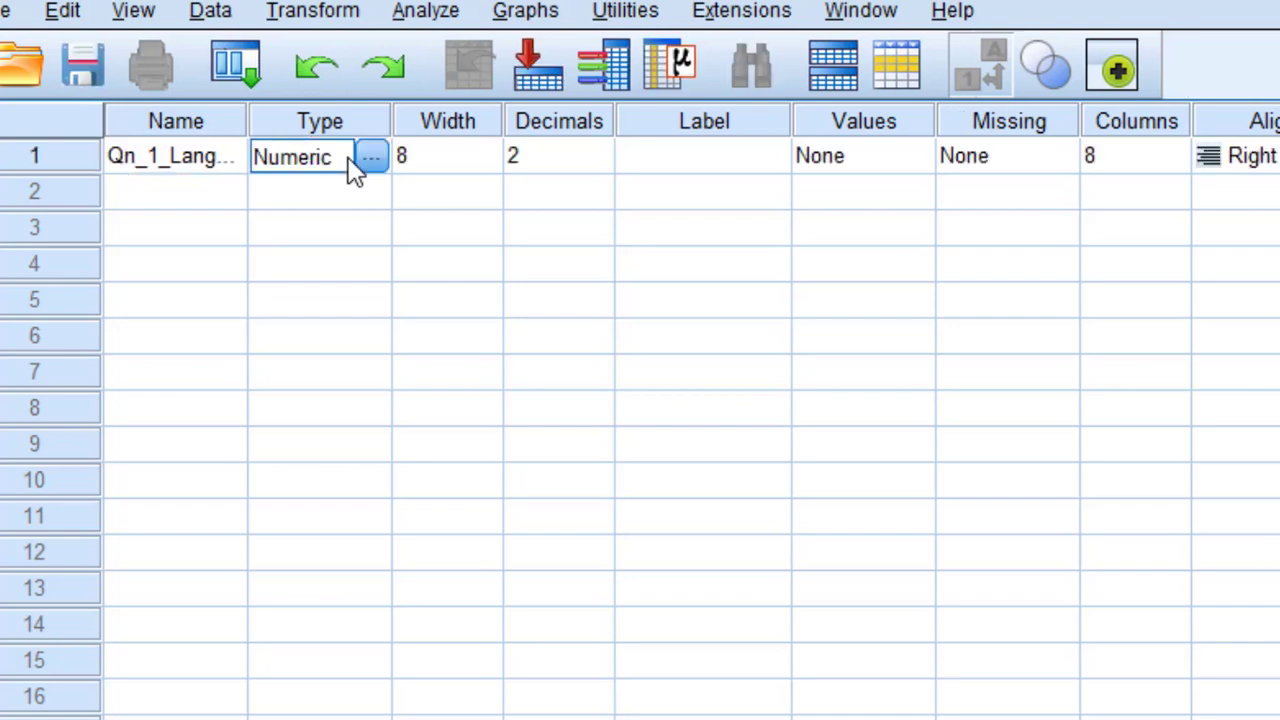
left_click(368, 158)
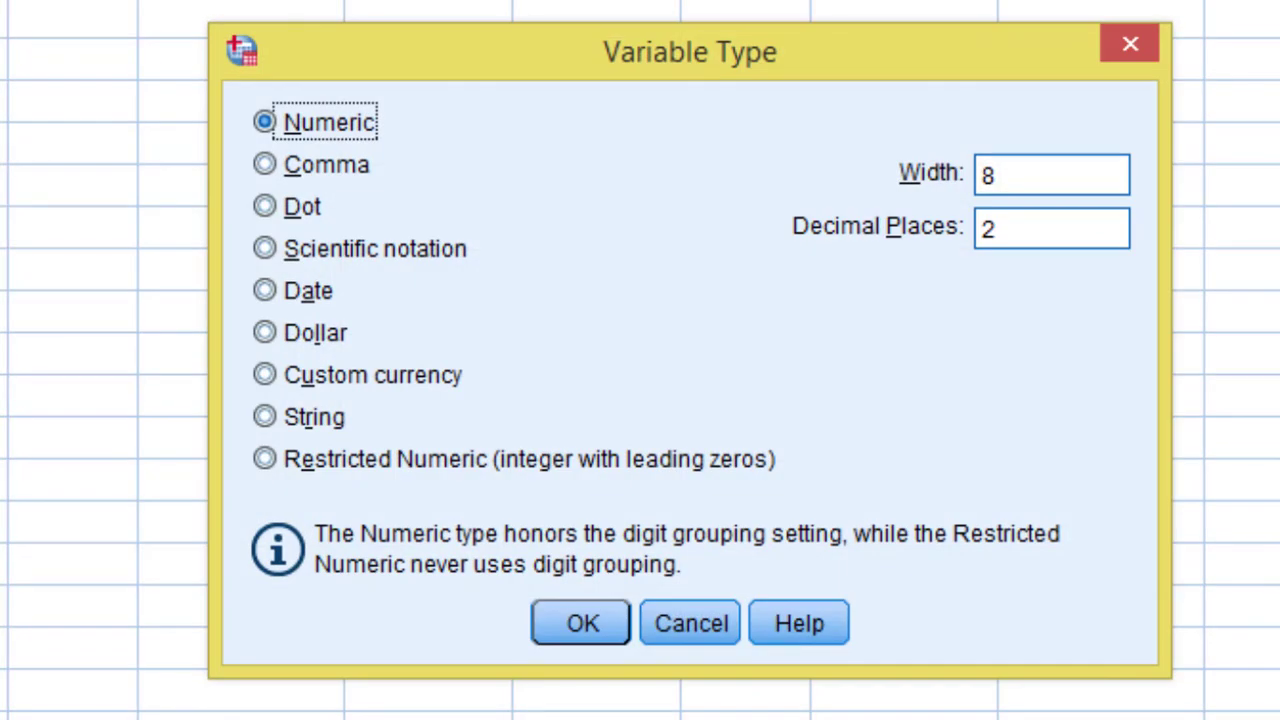
left_click(1049, 190)
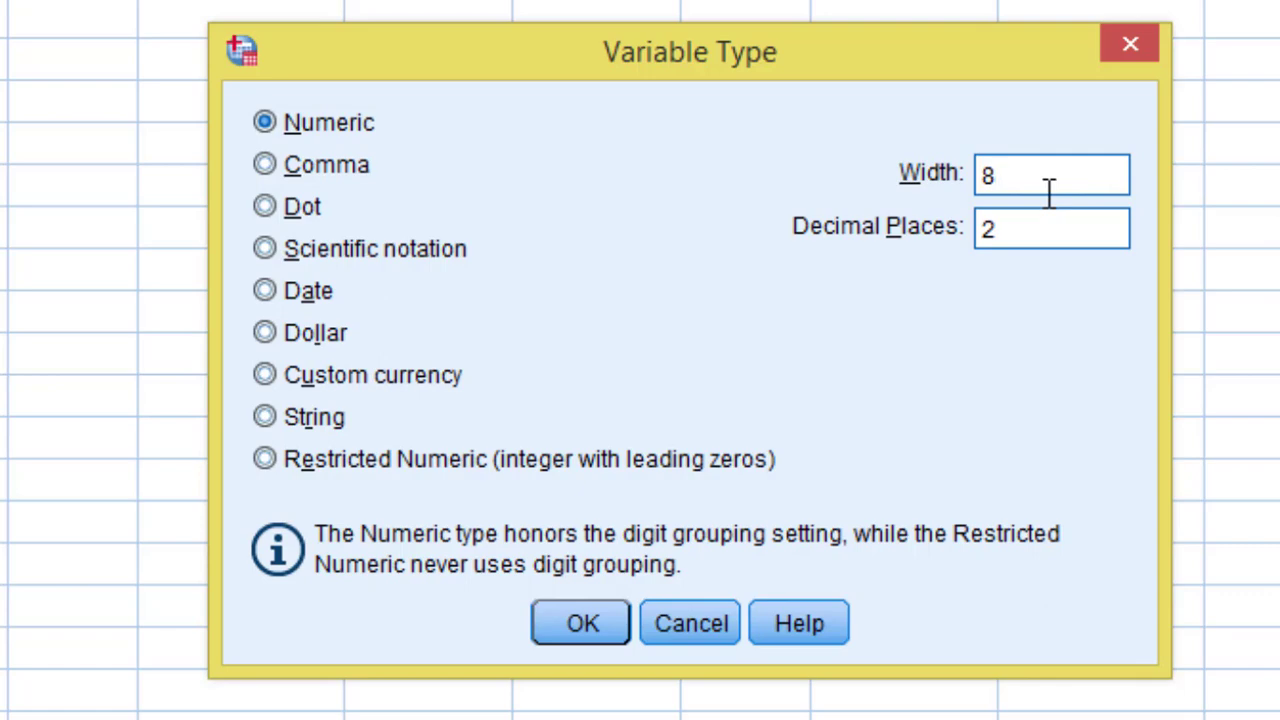
key("BackSpace")
type("1")
key("BackSpace")
type("2")
key("BackSpace")
type("0")
left_click(1008, 182)
key("BackSpace")
type("1")
left_click(585, 626)
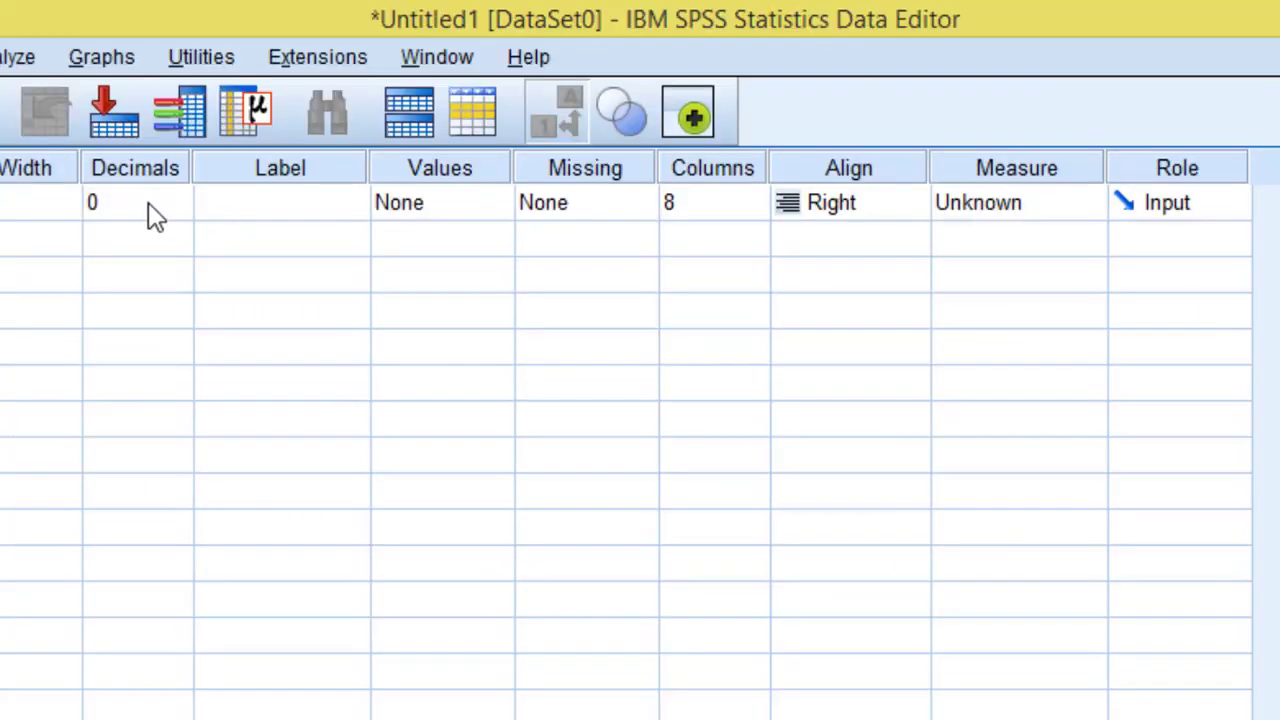
Give the language variable the label "Select your language".
left_click(155, 215)
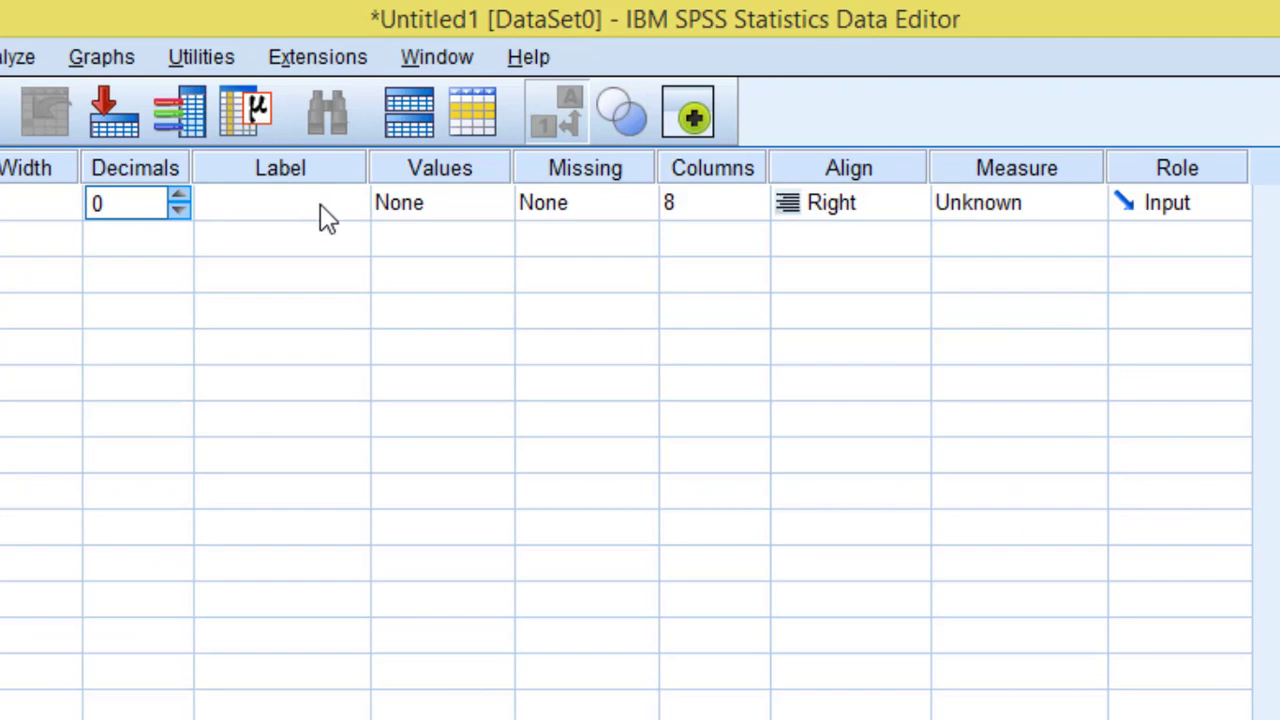
left_click(311, 215)
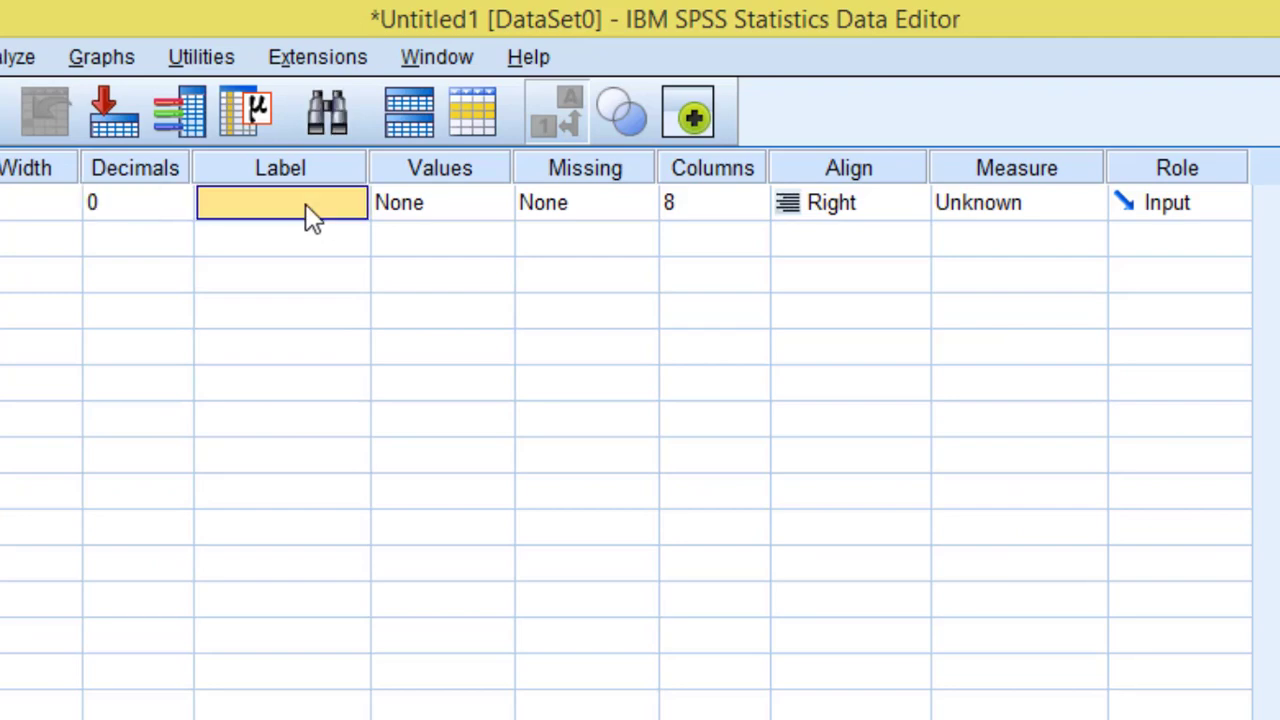
type("Select")
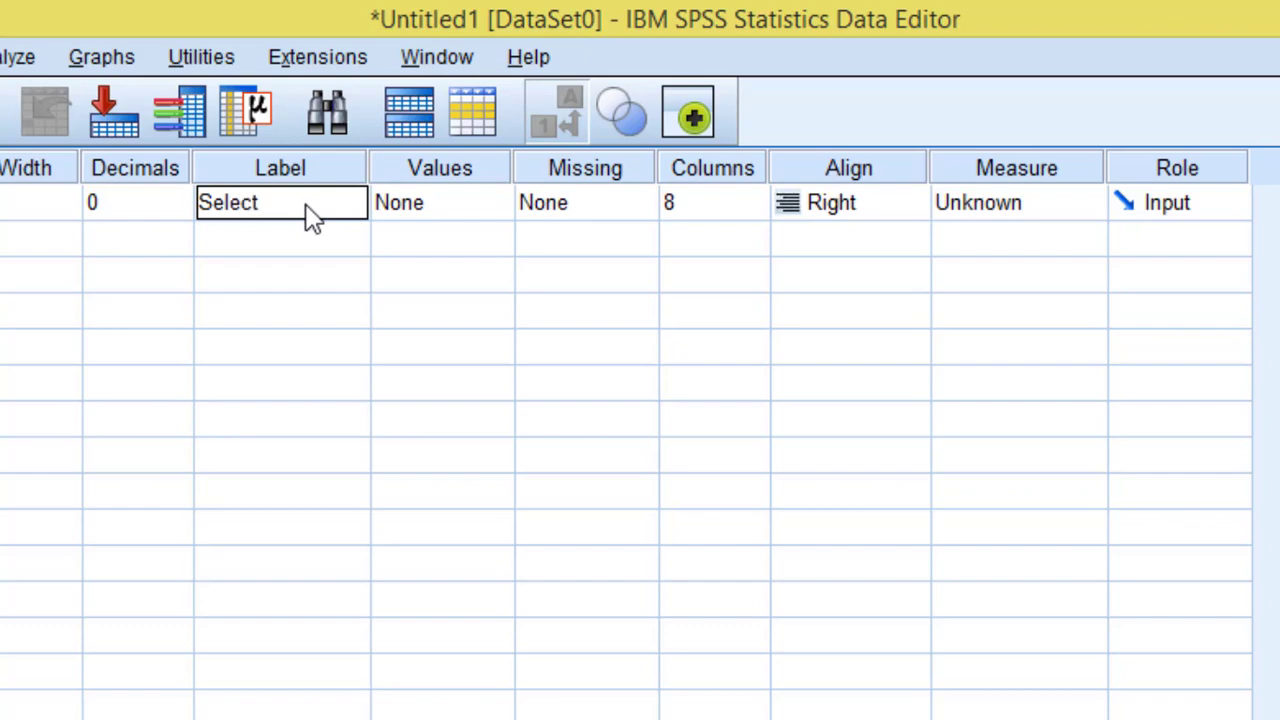
type(" your language")
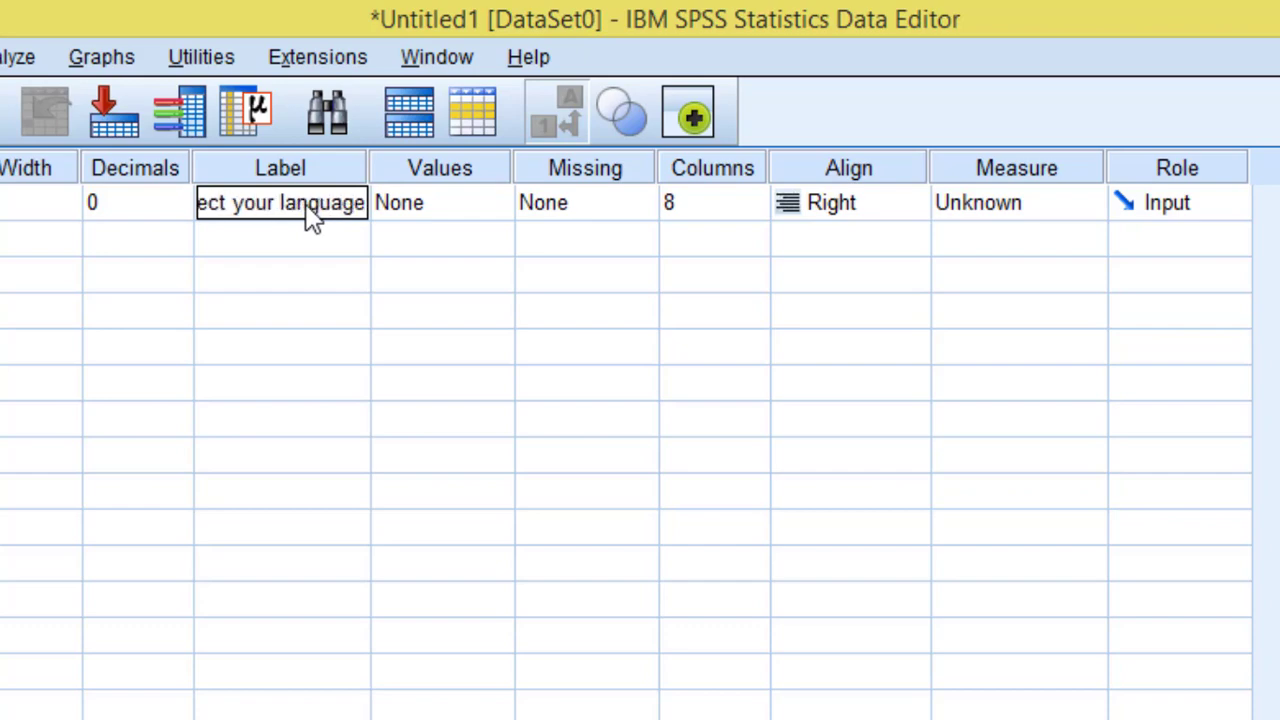
Add a value label to the language variable that codes 0 as English.
left_click(444, 214)
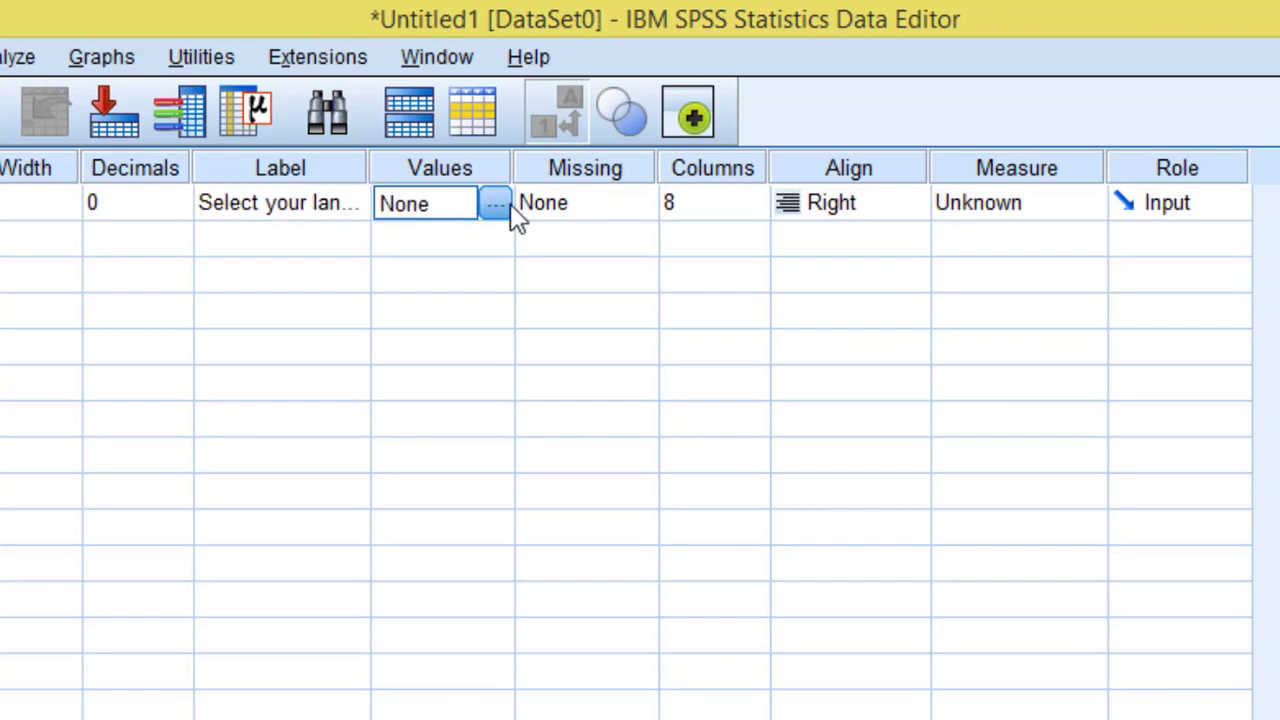
left_click(496, 204)
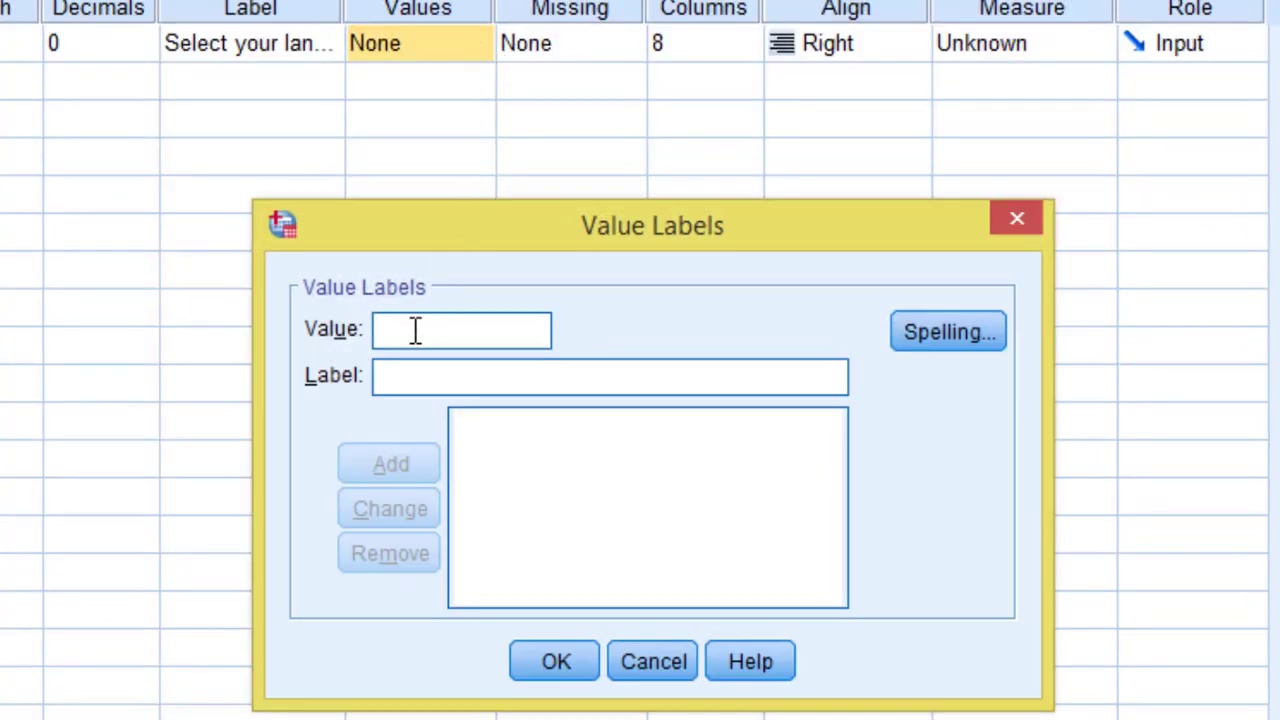
type("0")
type("English")
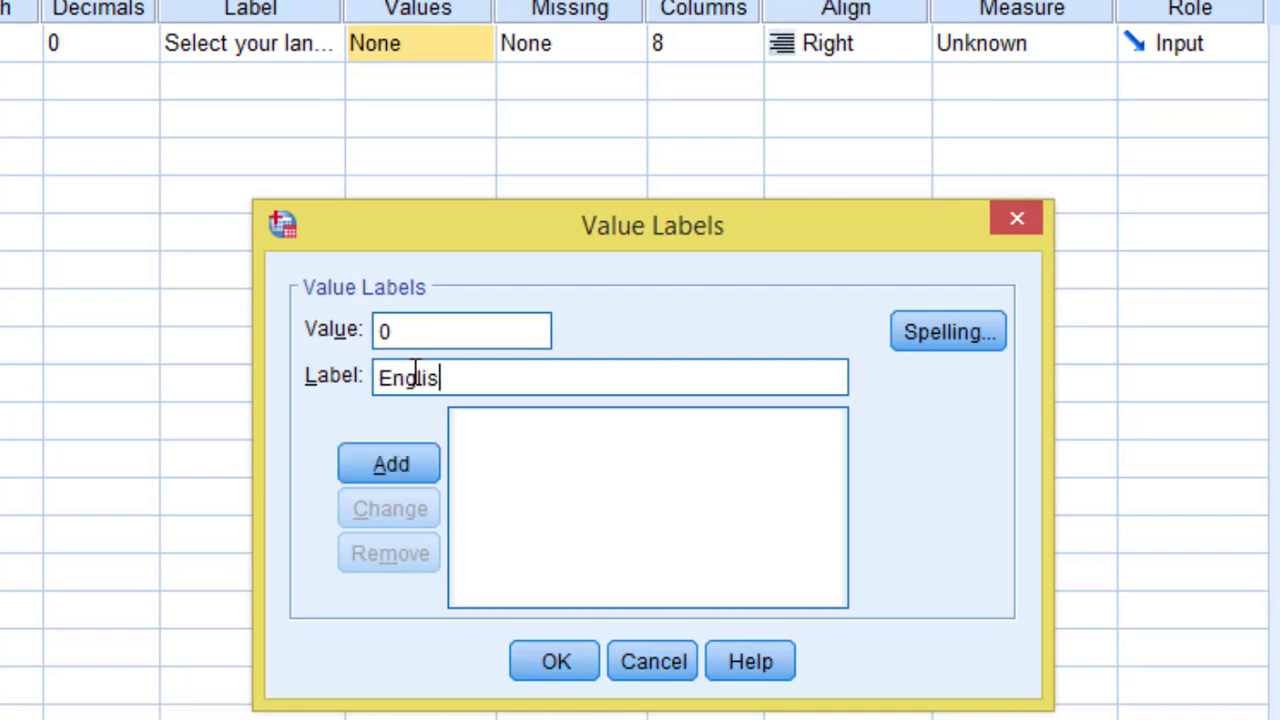
left_click(396, 460)
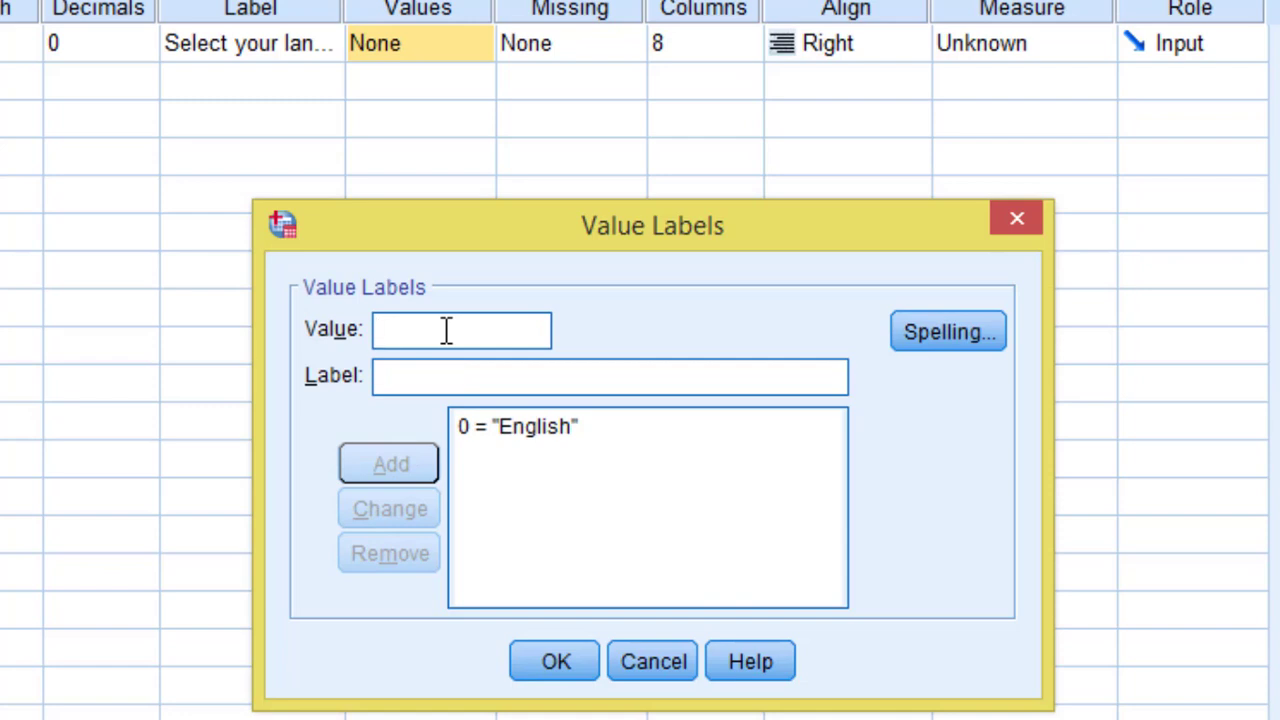
Add a second value label coding 1 as Nepali and apply the language variable's value labels.
type("1")
left_click(448, 385)
type("nepali")
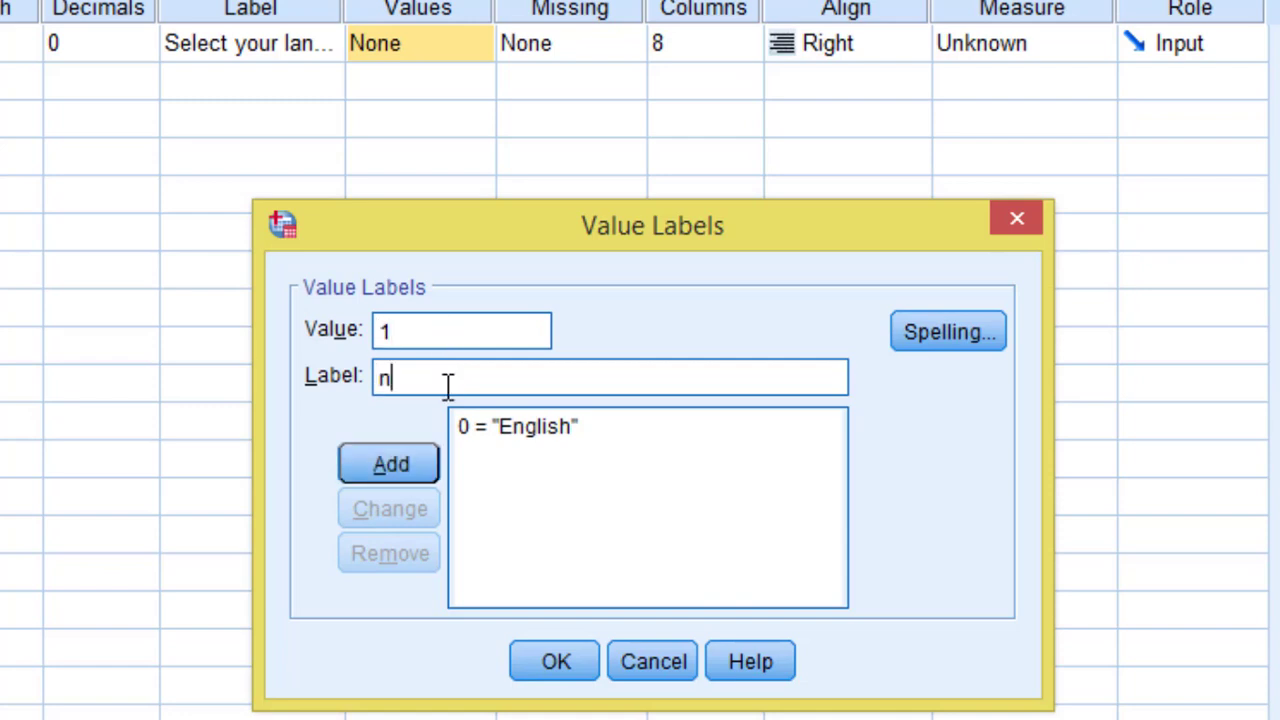
left_click(395, 378)
key("BackSpace")
type("N")
left_click(408, 472)
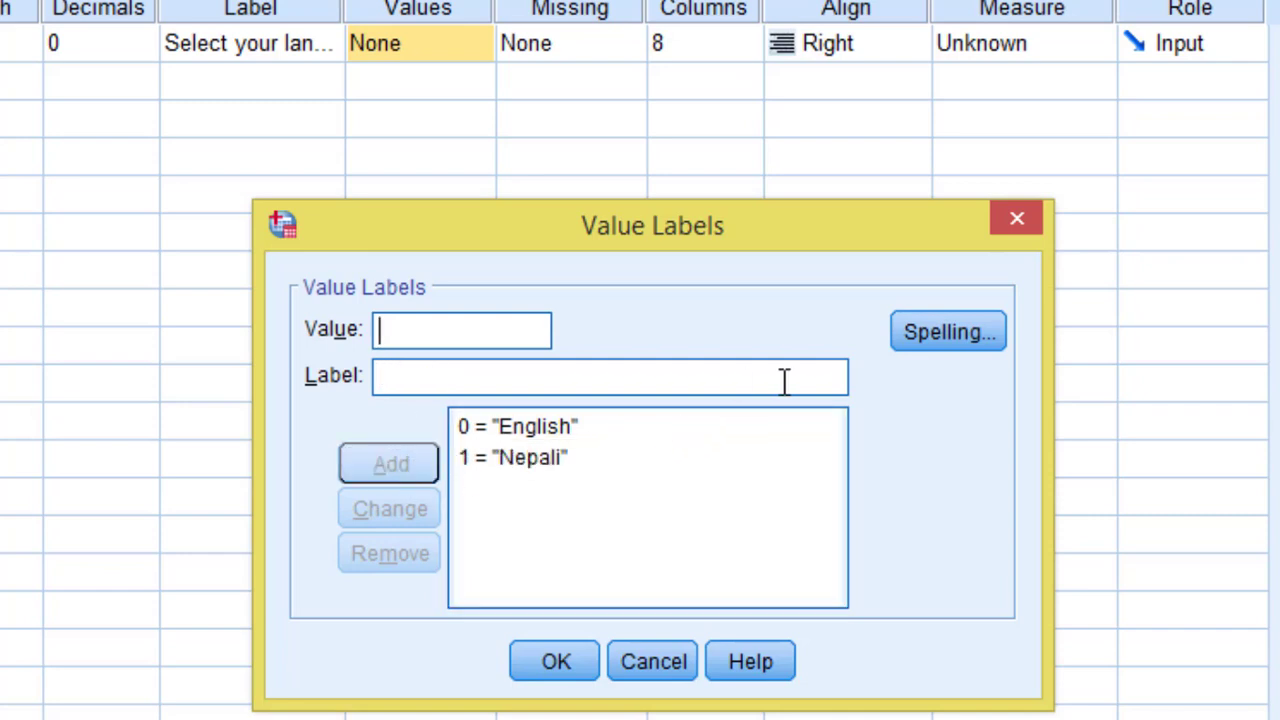
left_click(553, 664)
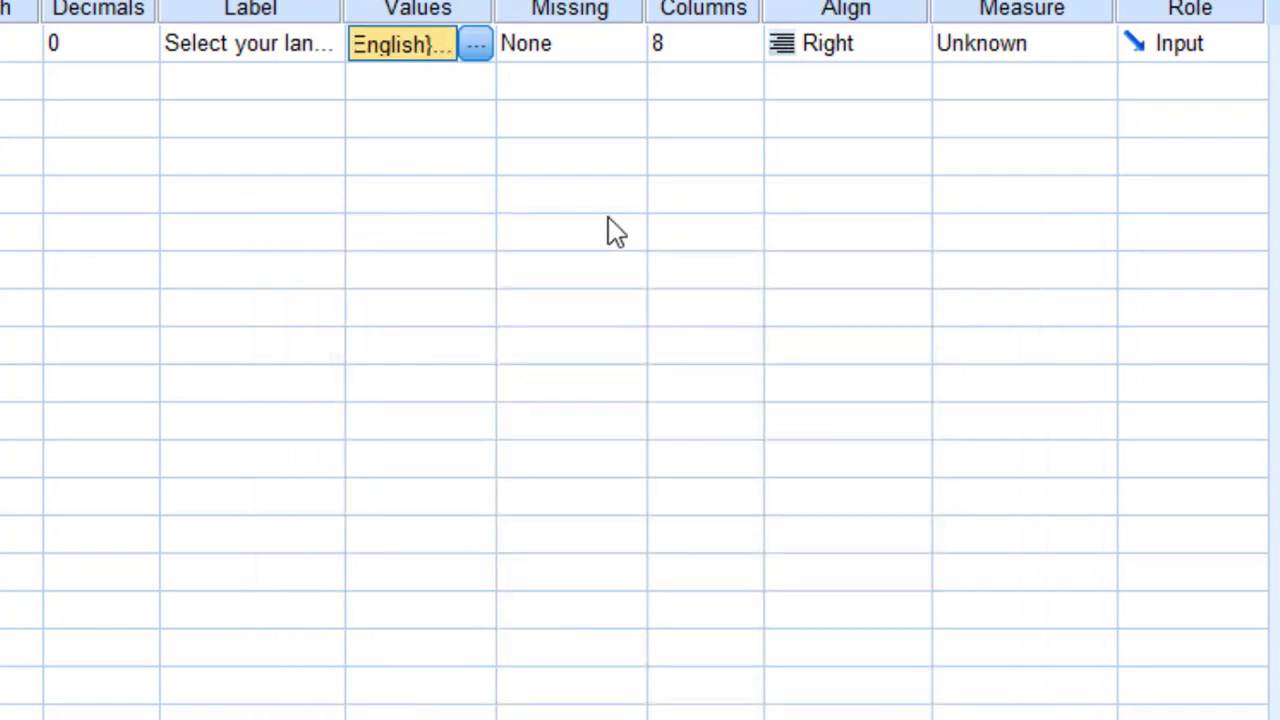
Keep the language variable at no missing values and set its measurement level to Nominal.
left_click(583, 42)
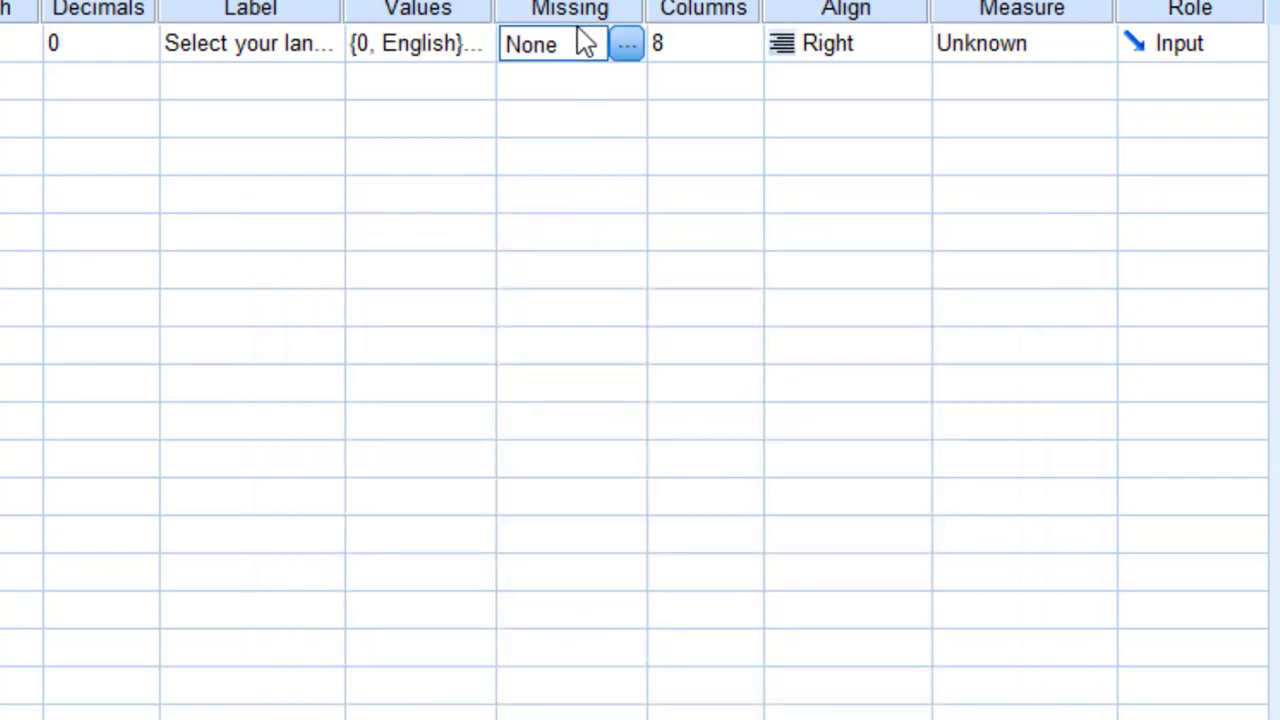
left_click(626, 45)
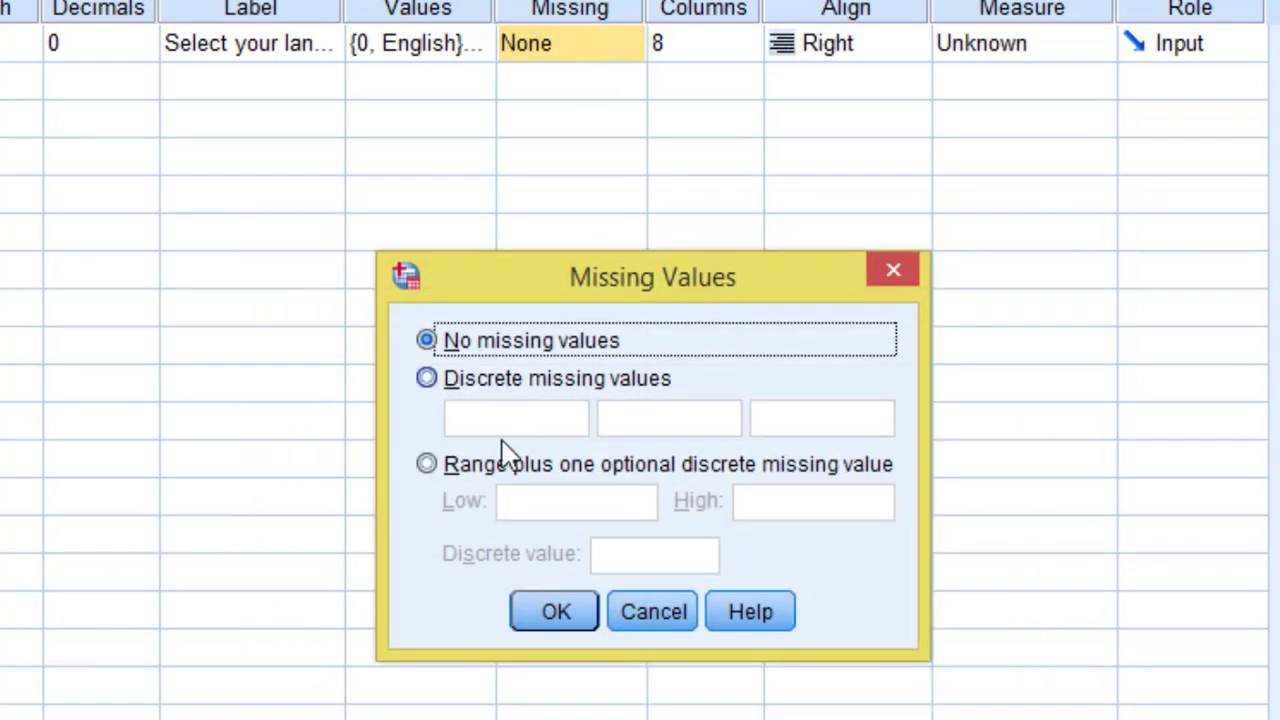
left_click(558, 612)
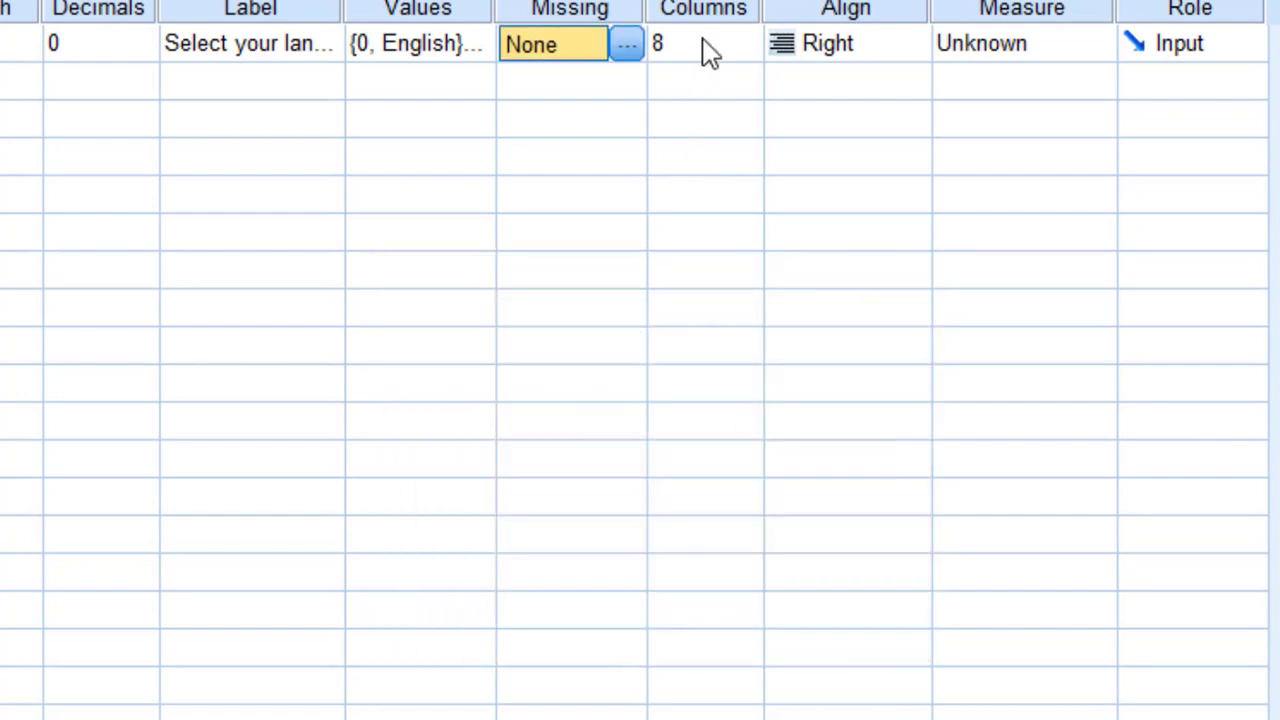
left_click(703, 43)
left_click(906, 44)
left_click(1044, 31)
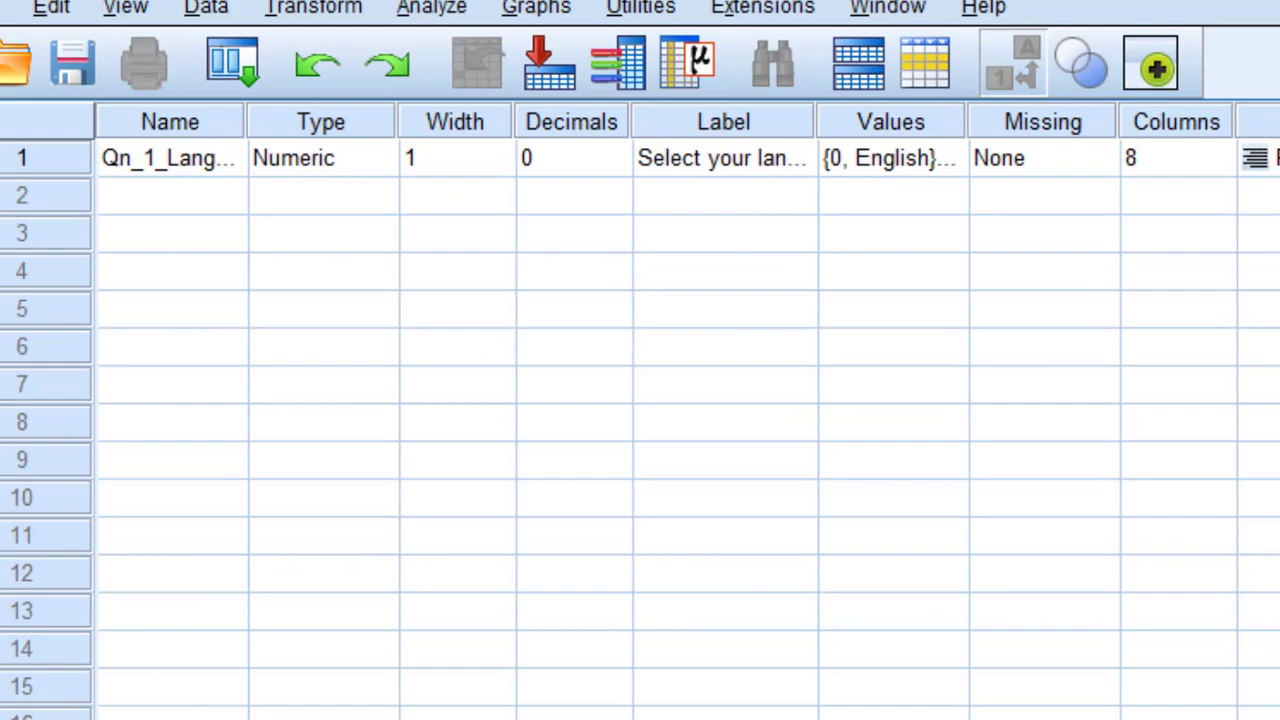
Name the second variable Qn_2_Gender.
left_click(200, 214)
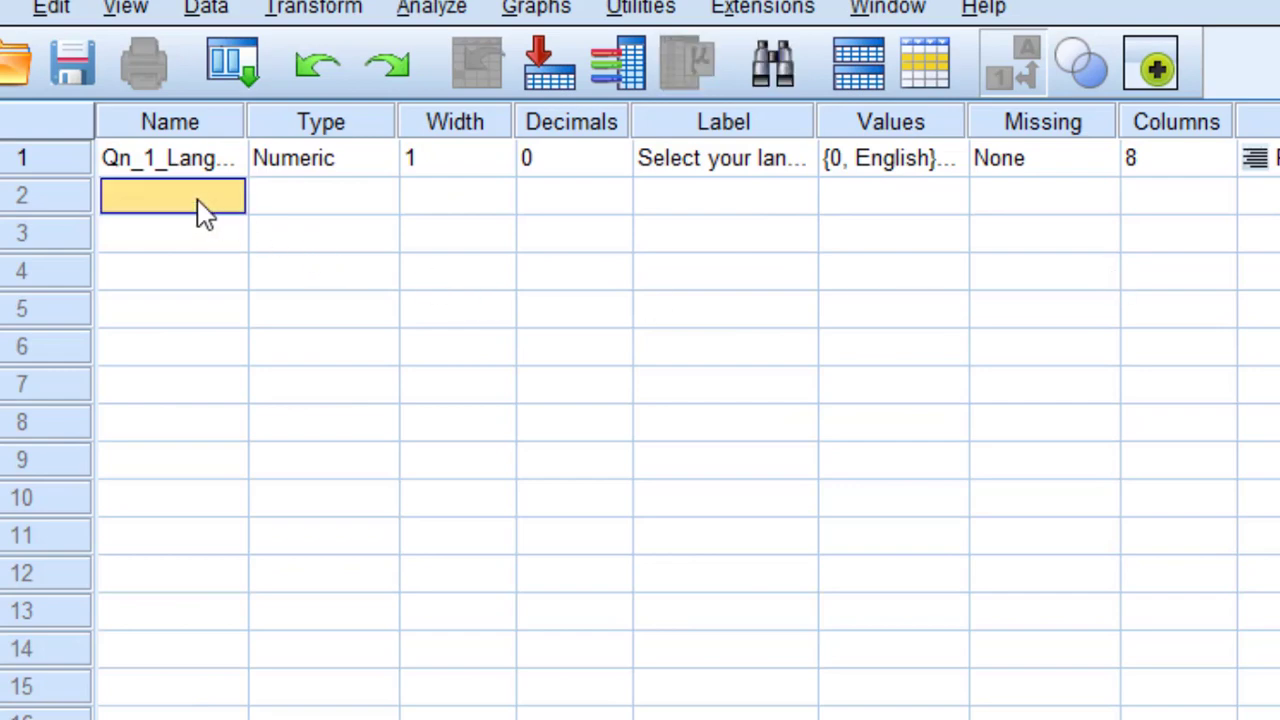
type("Q")
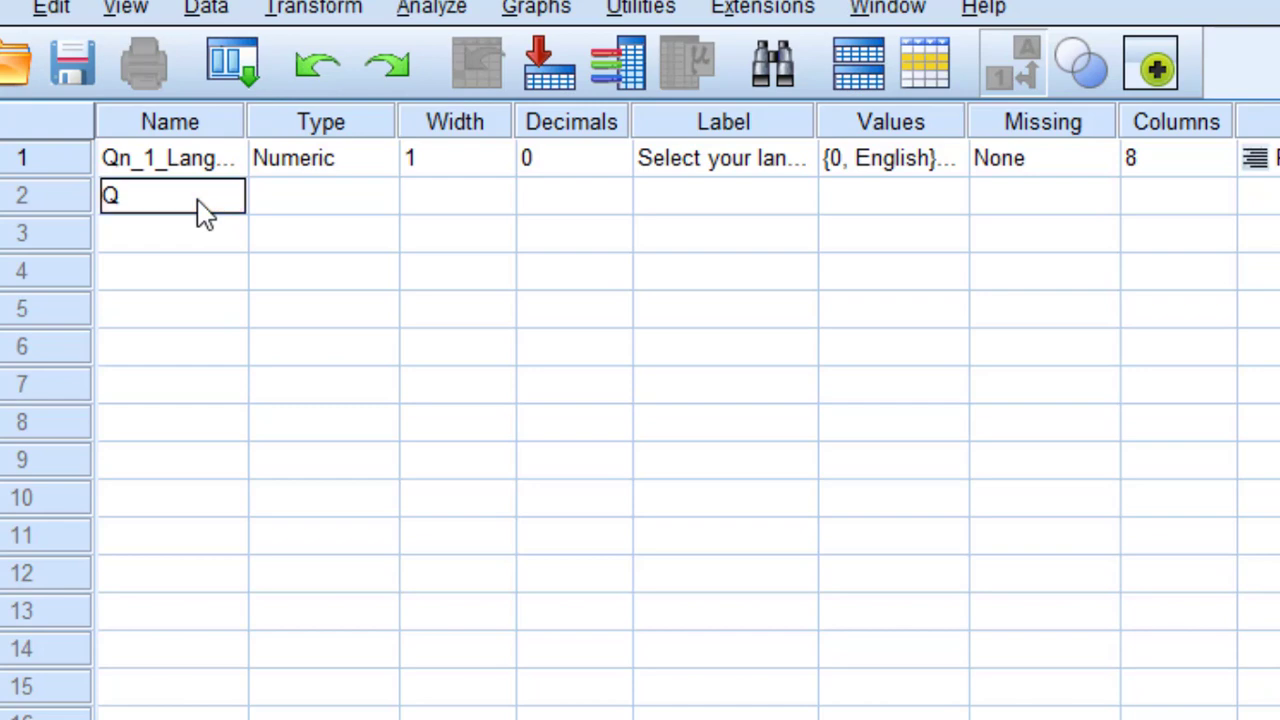
type("n_2_gender")
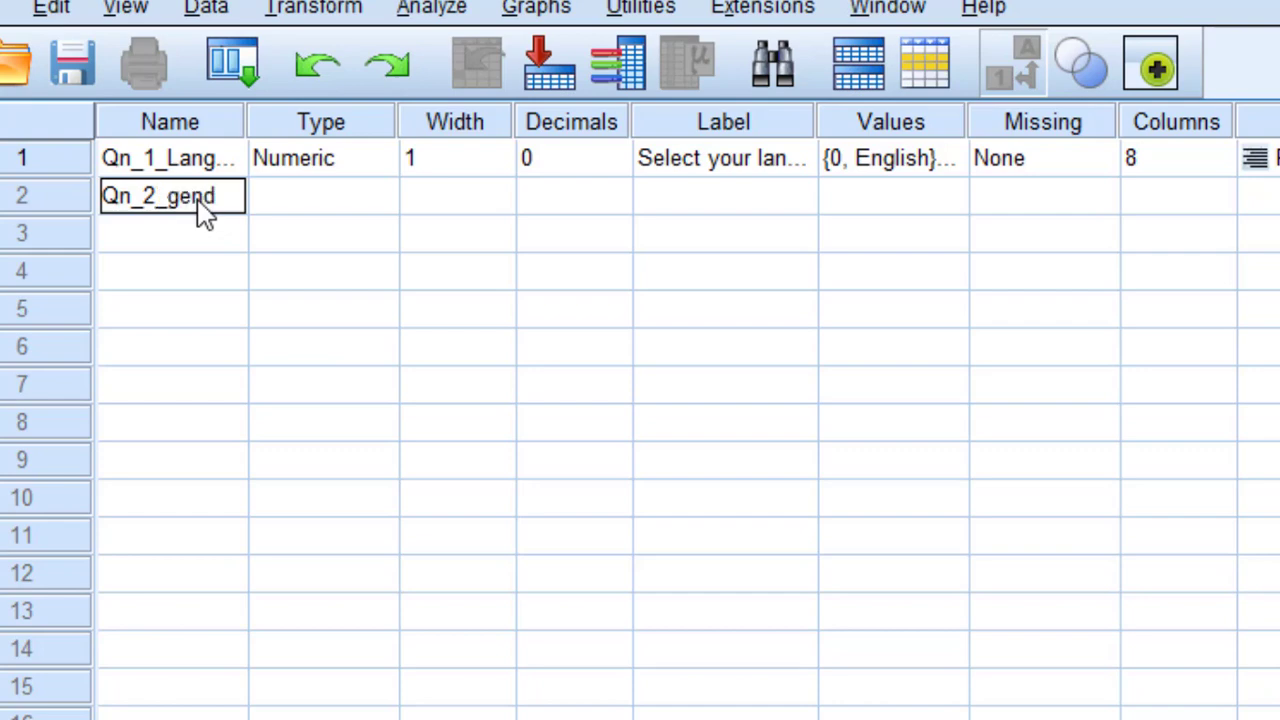
left_click(168, 196)
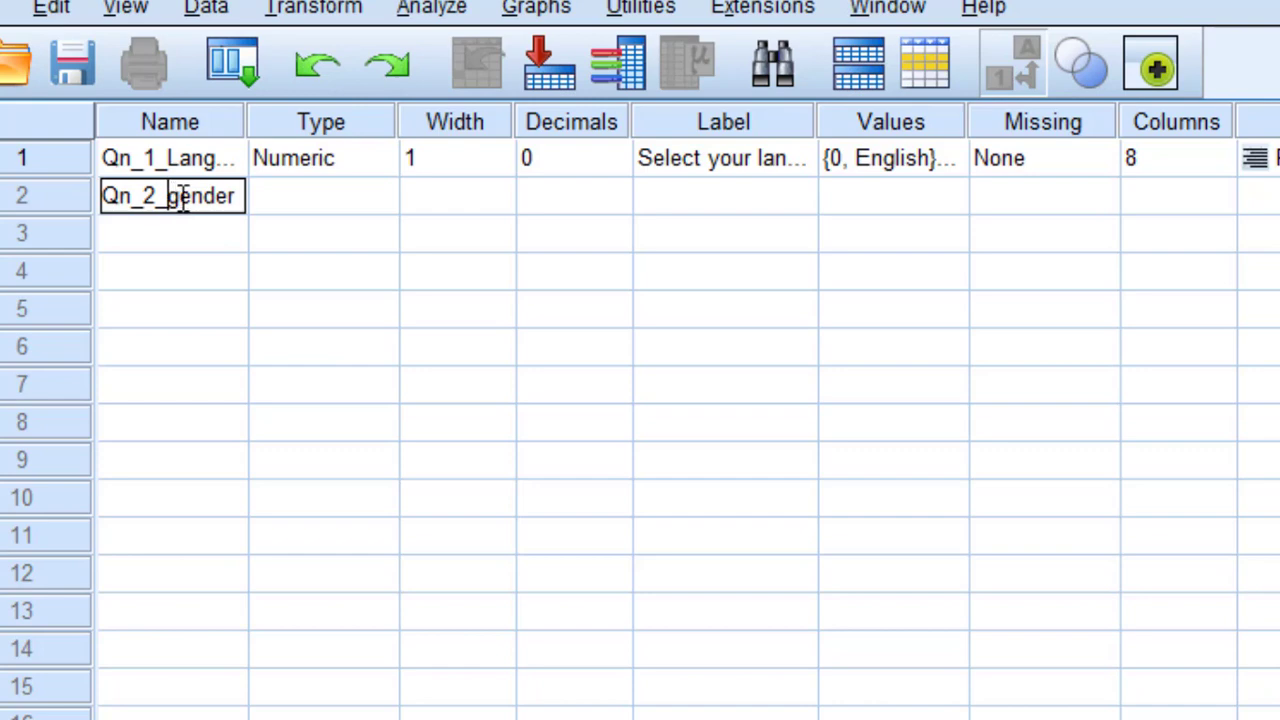
key("Delete")
type("G")
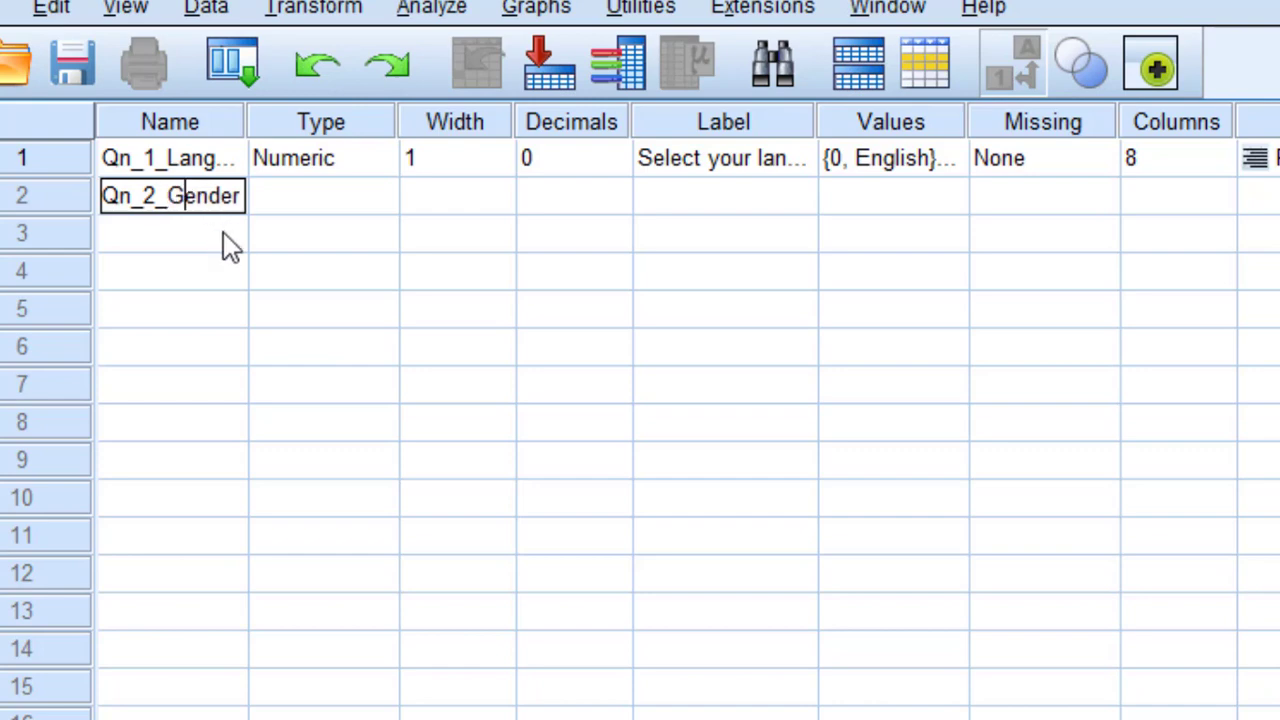
Define the gender variable as Numeric with a width of 1 and 0 decimal places.
left_click(355, 209)
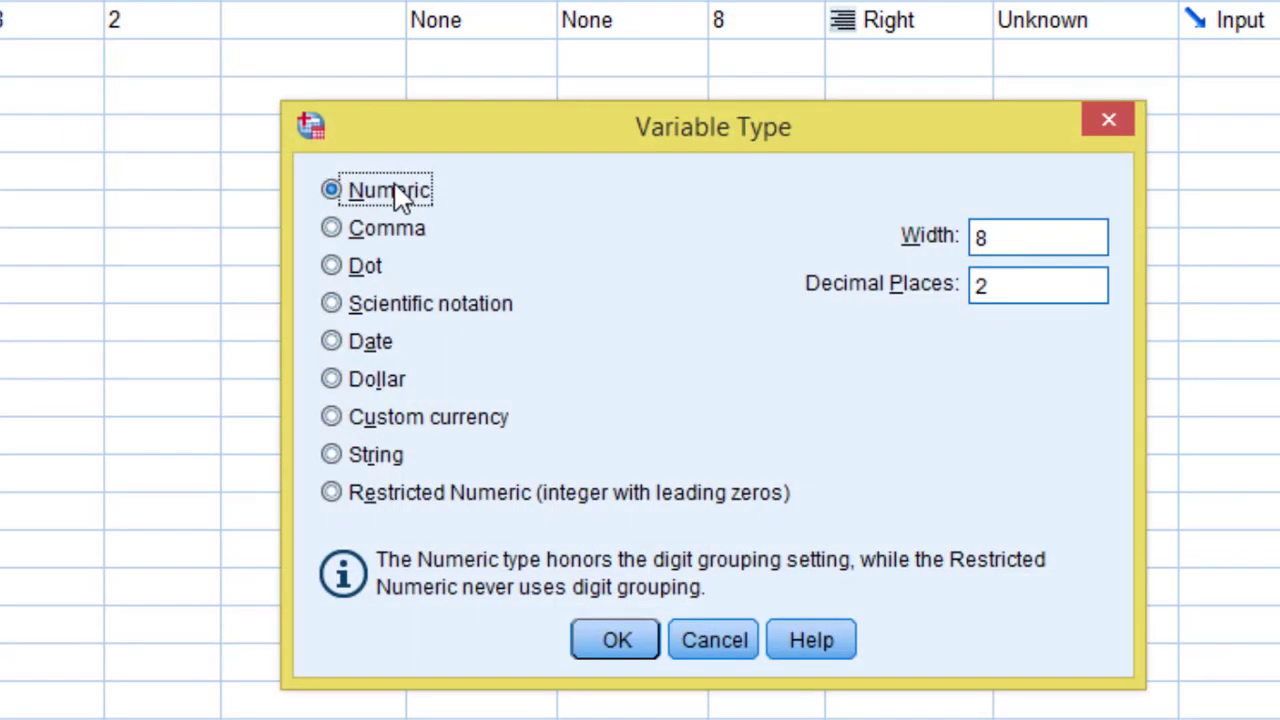
left_click(990, 236)
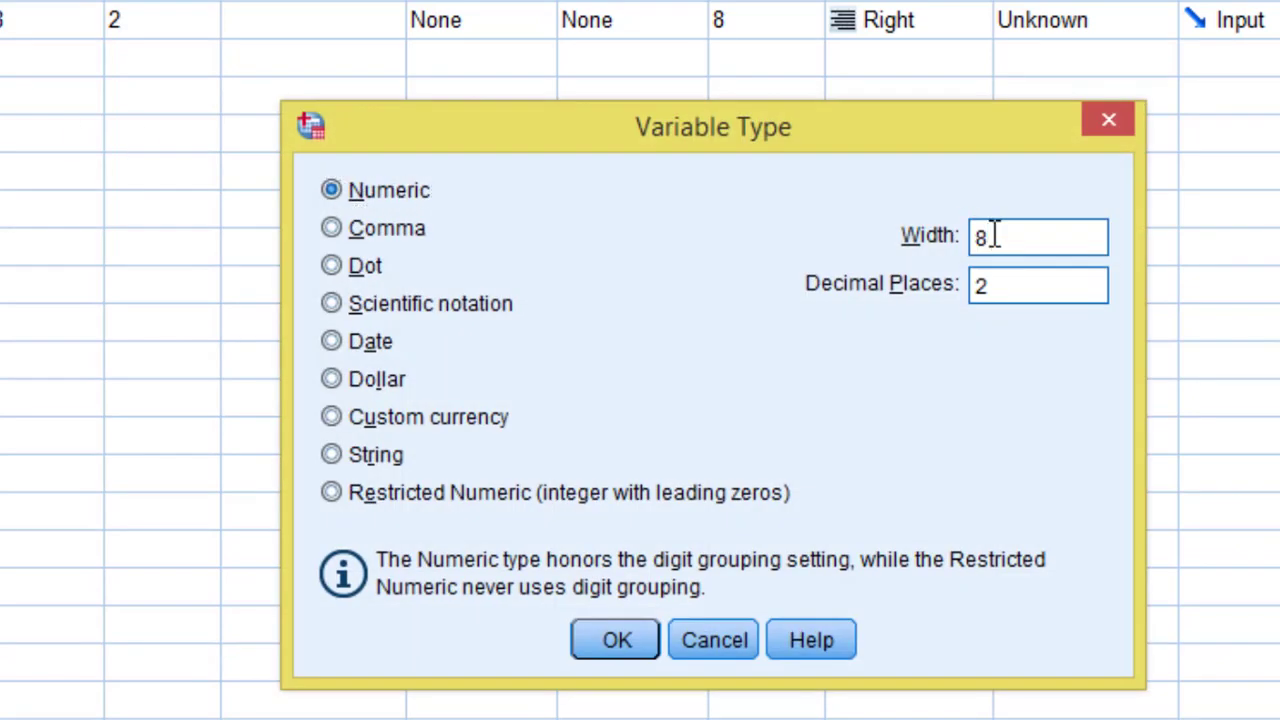
key("BackSpace")
type("1")
left_click(1012, 285)
key("BackSpace")
type("0")
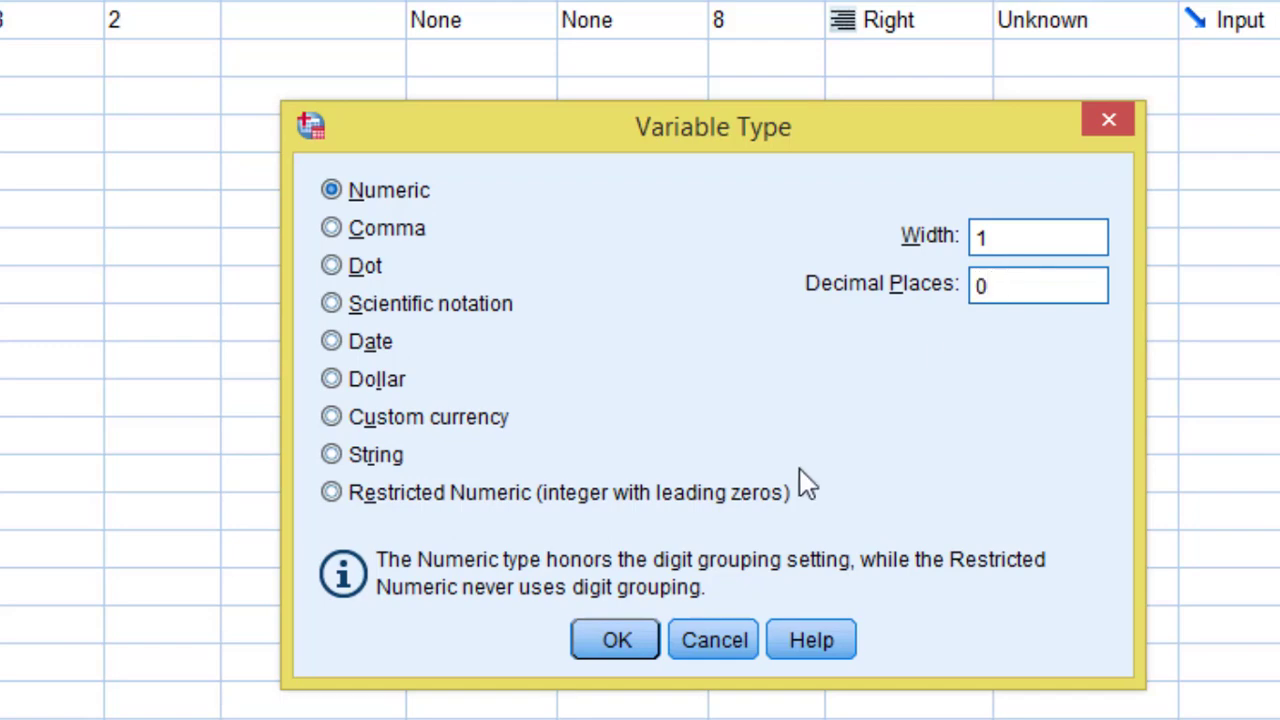
key("Return")
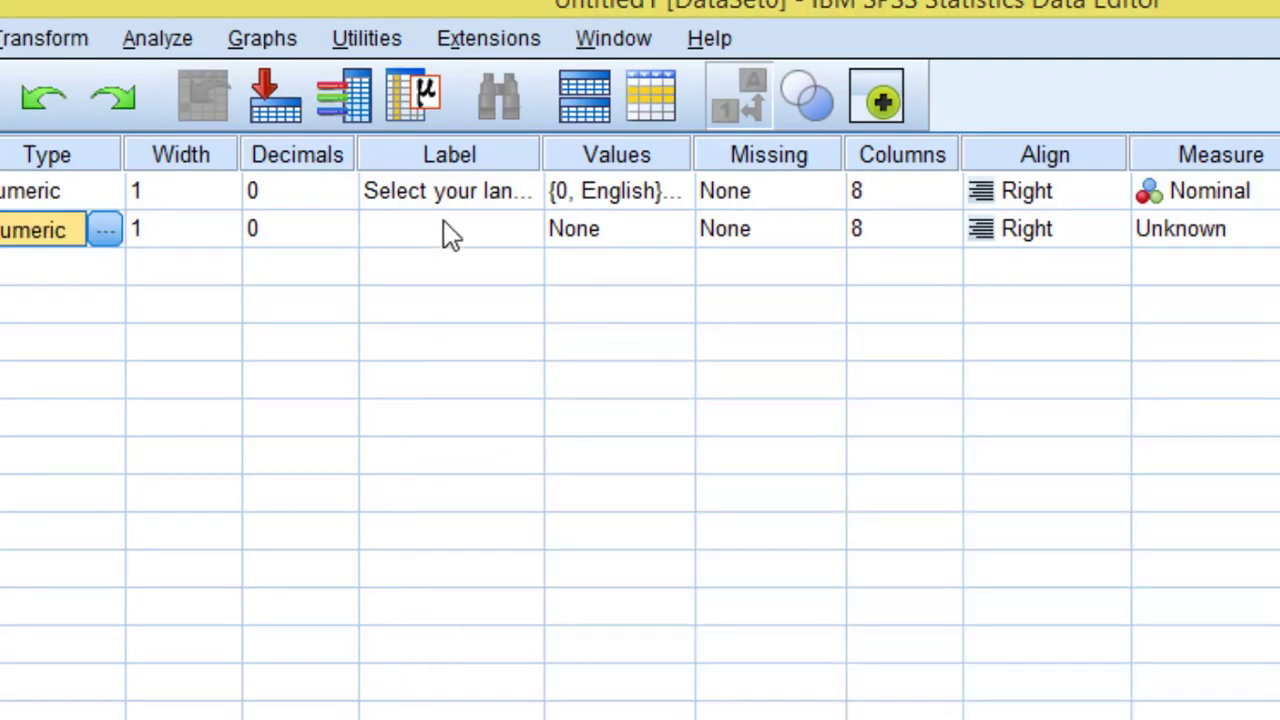
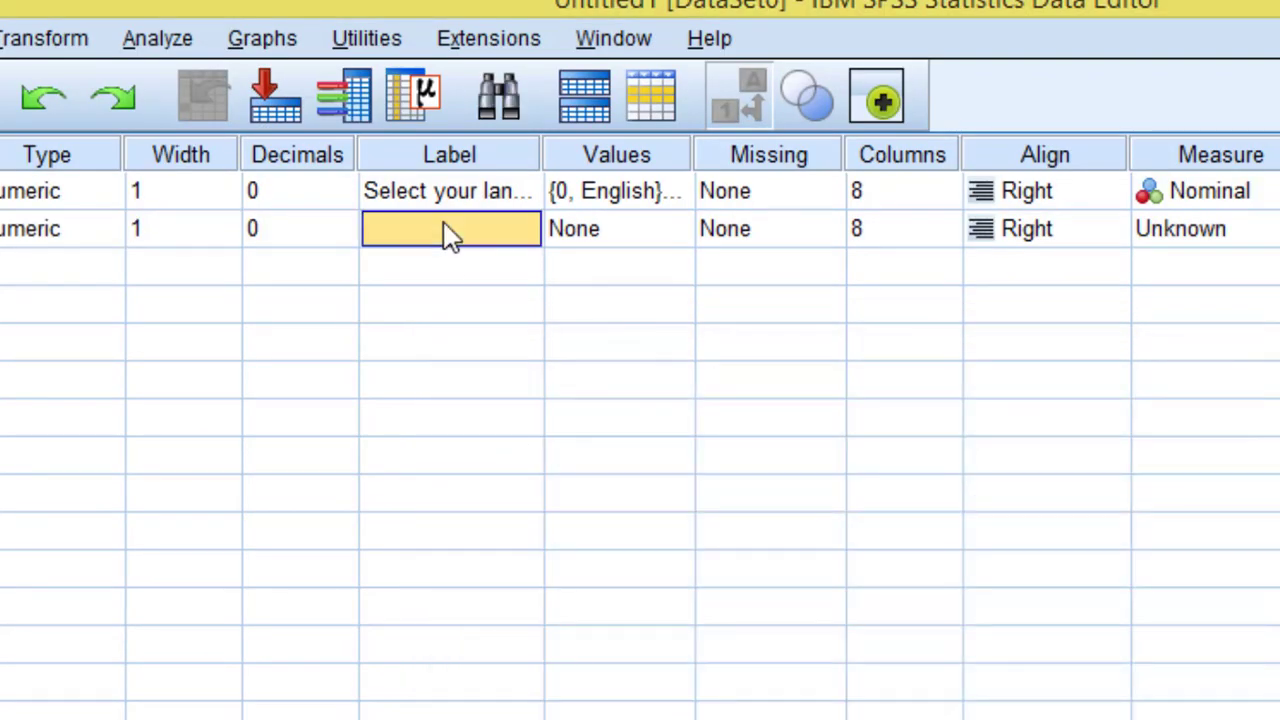
Give the second variable the label "Your Language".
type("Your")
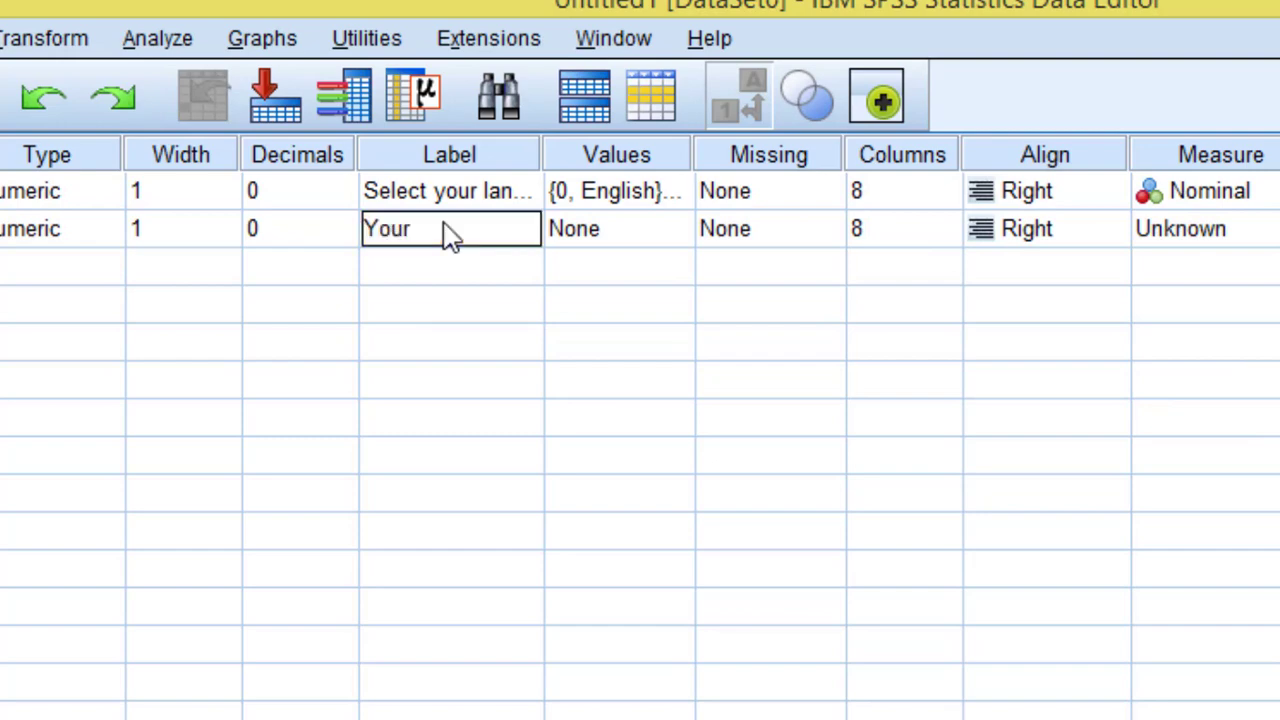
type(" Language")
left_click(608, 248)
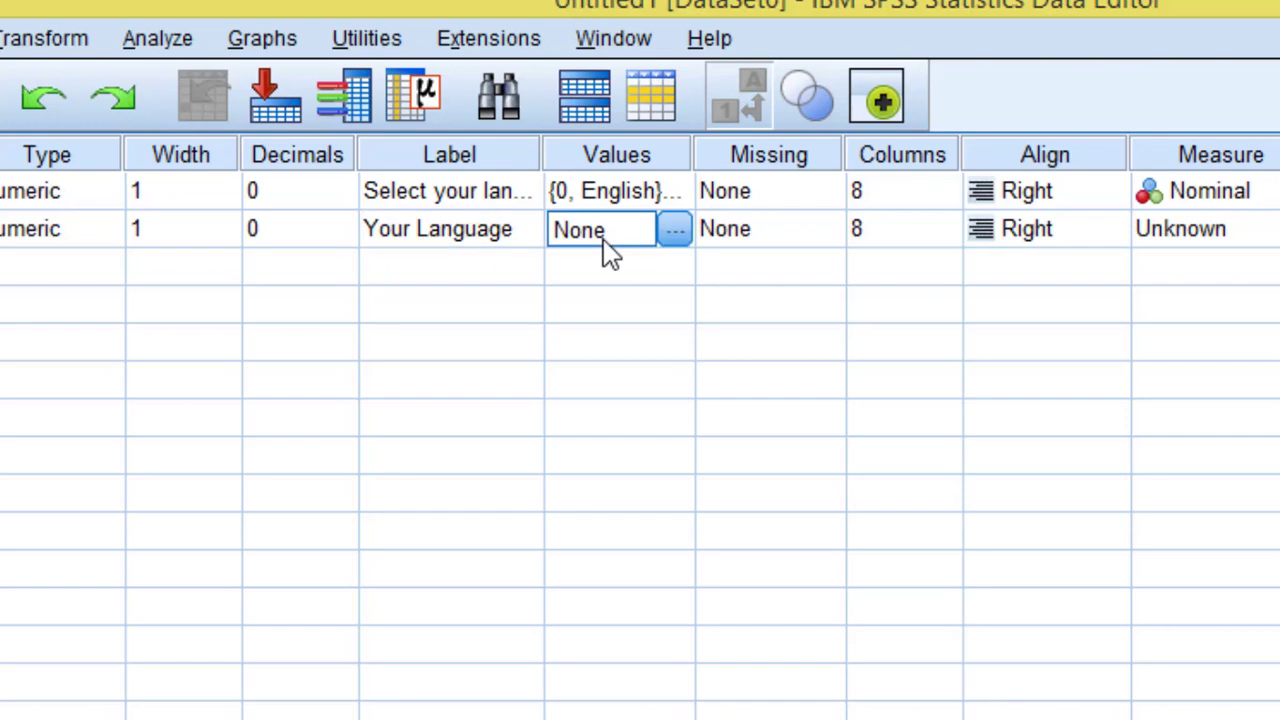
Add a value label to the gender variable that codes 0 as Female.
left_click(678, 229)
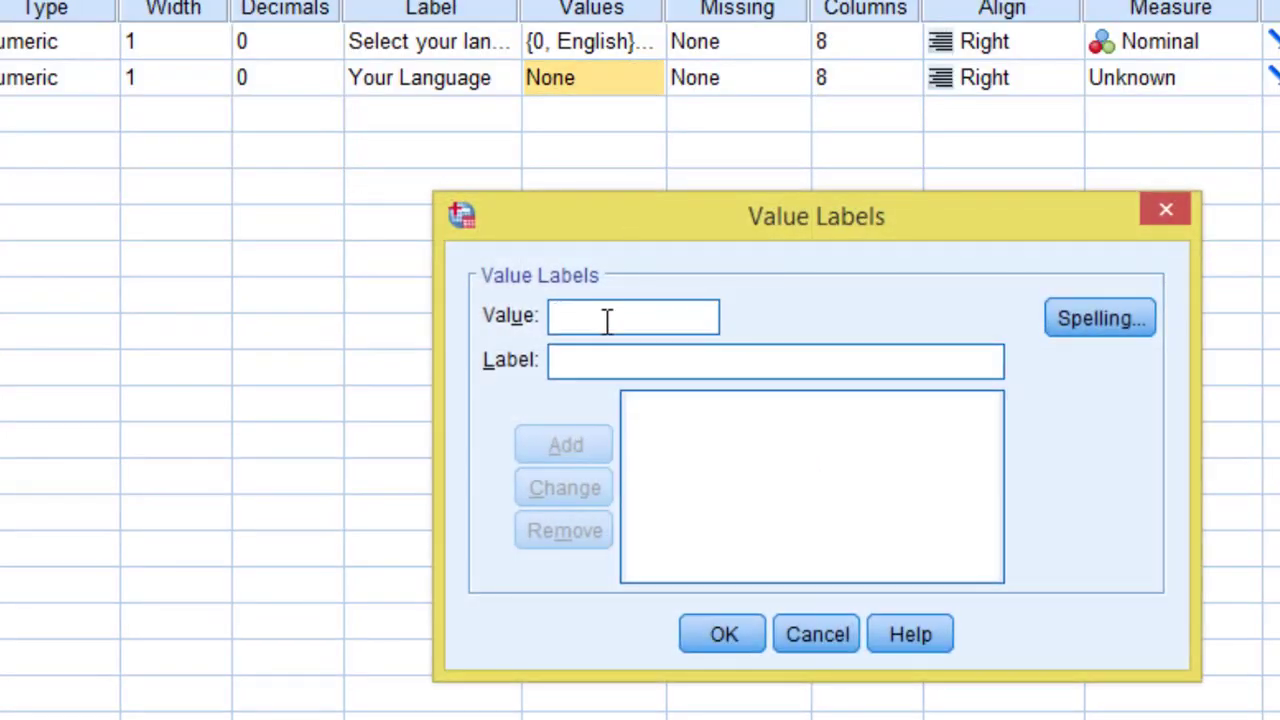
left_click(607, 320)
type("0")
left_click(604, 361)
type("Female")
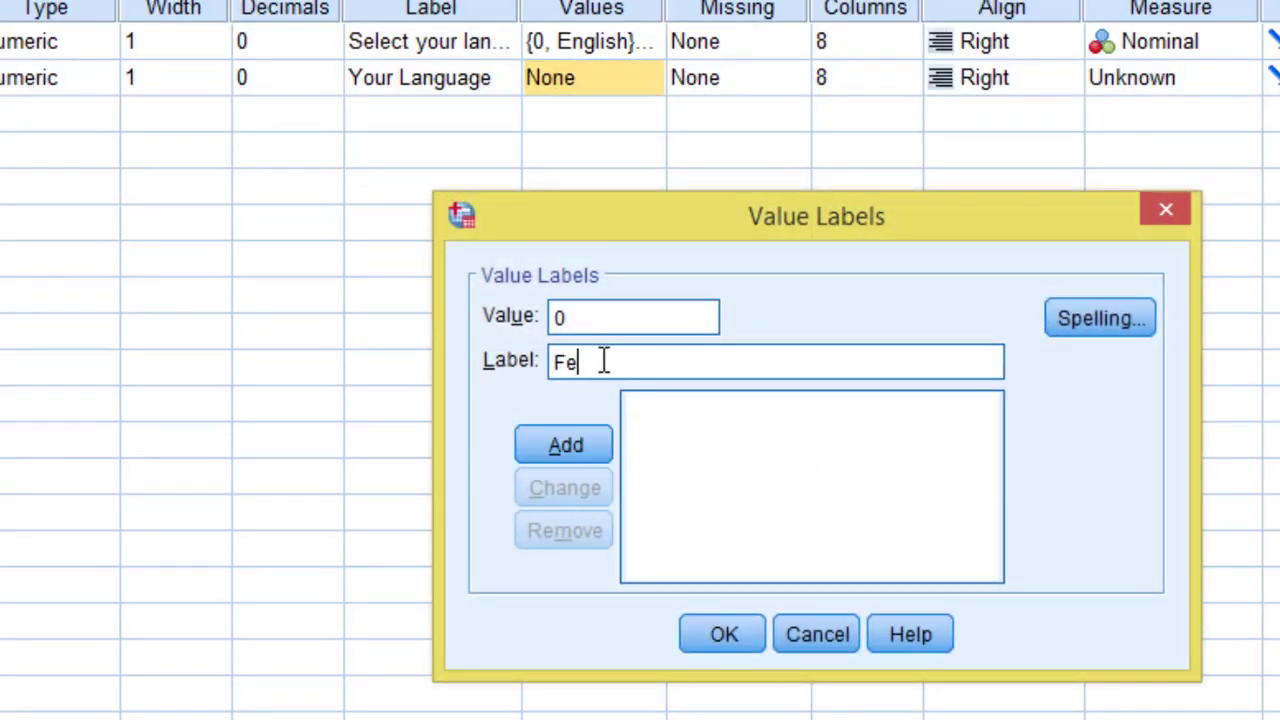
left_click(586, 447)
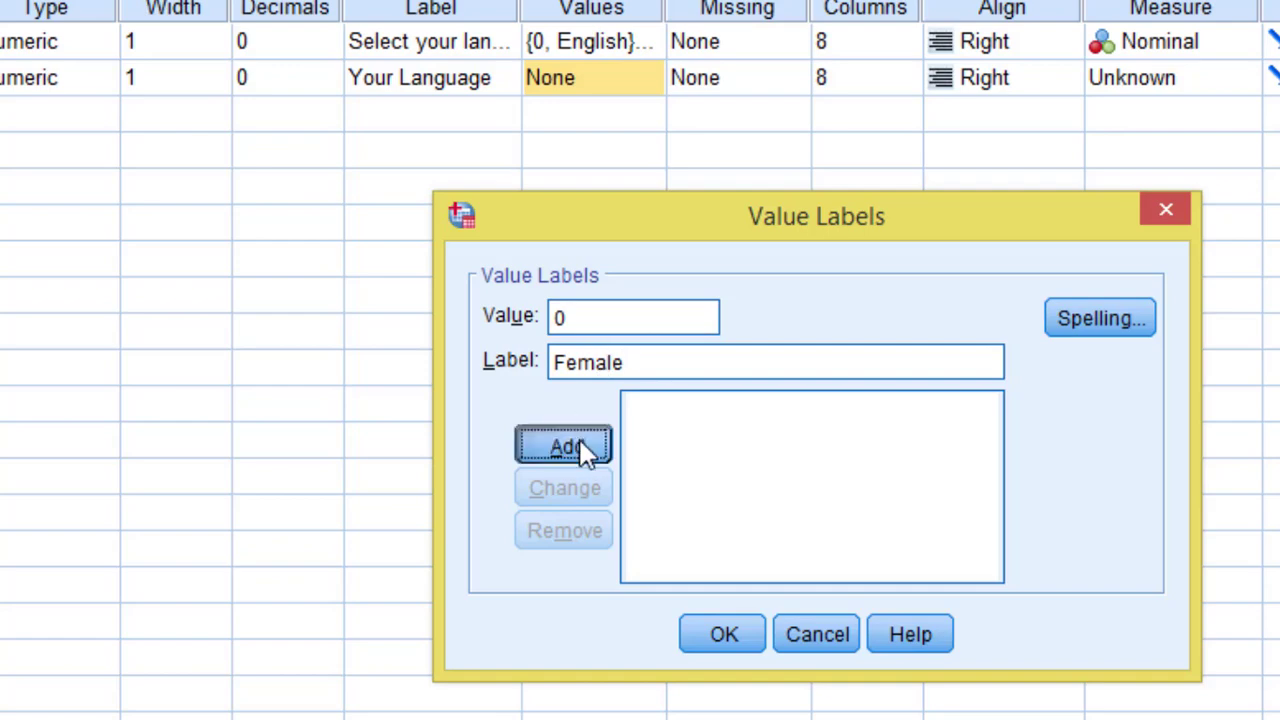
Add a value label to the gender variable that codes 1 as Male.
type("1")
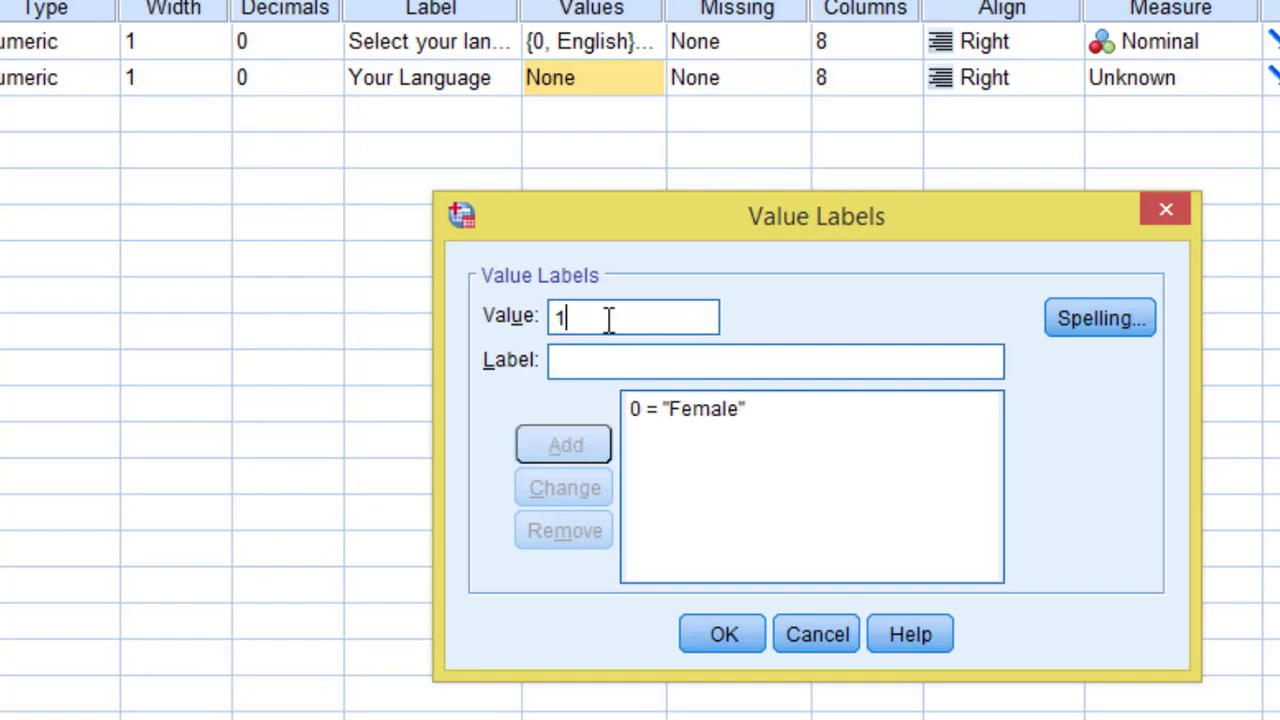
type("male")
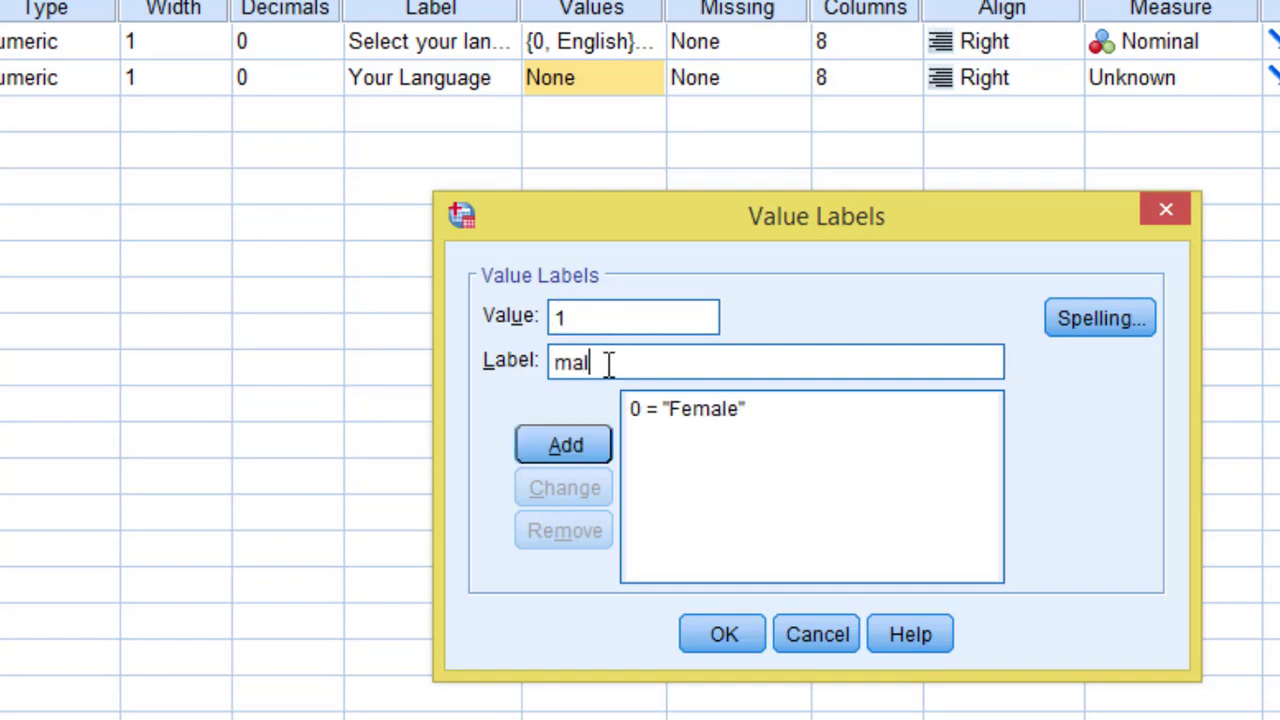
left_click(573, 363)
key("BackSpace")
type("Male")
left_click(574, 444)
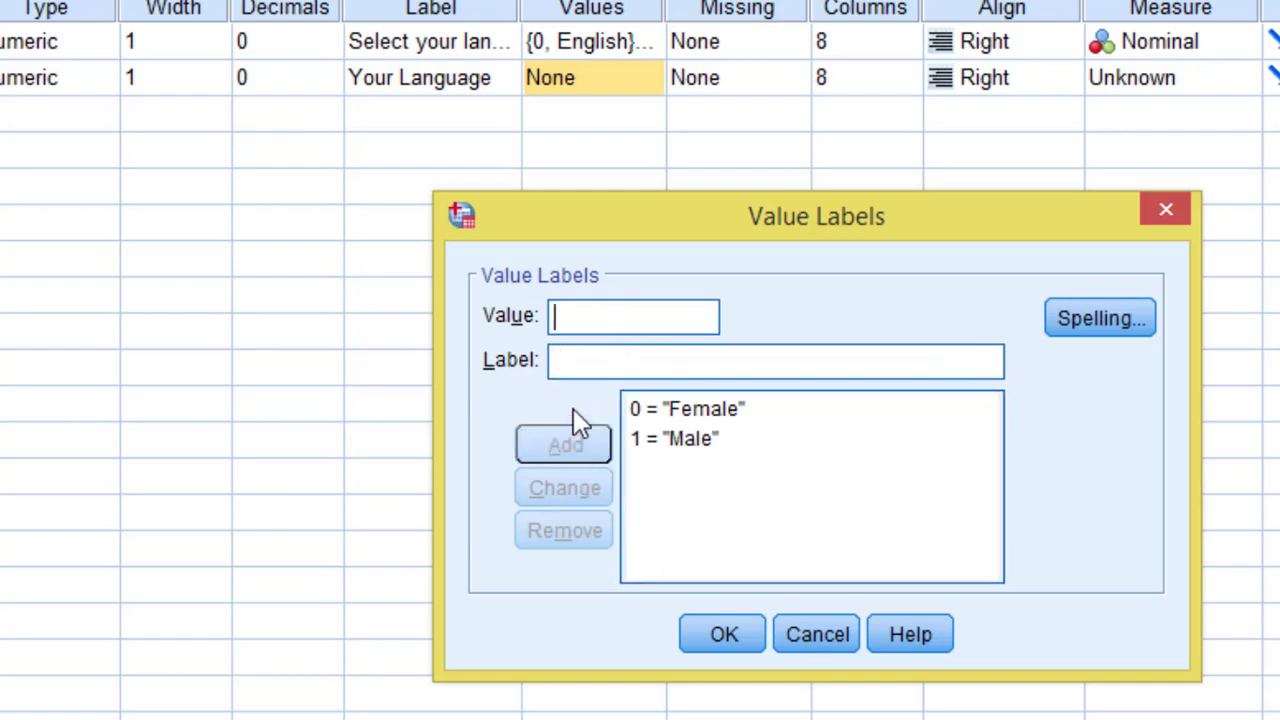
Add a value label coding 2 as "Prefer to not say" and apply the gender variable's value labels.
left_click(580, 313)
type("2")
left_click(562, 363)
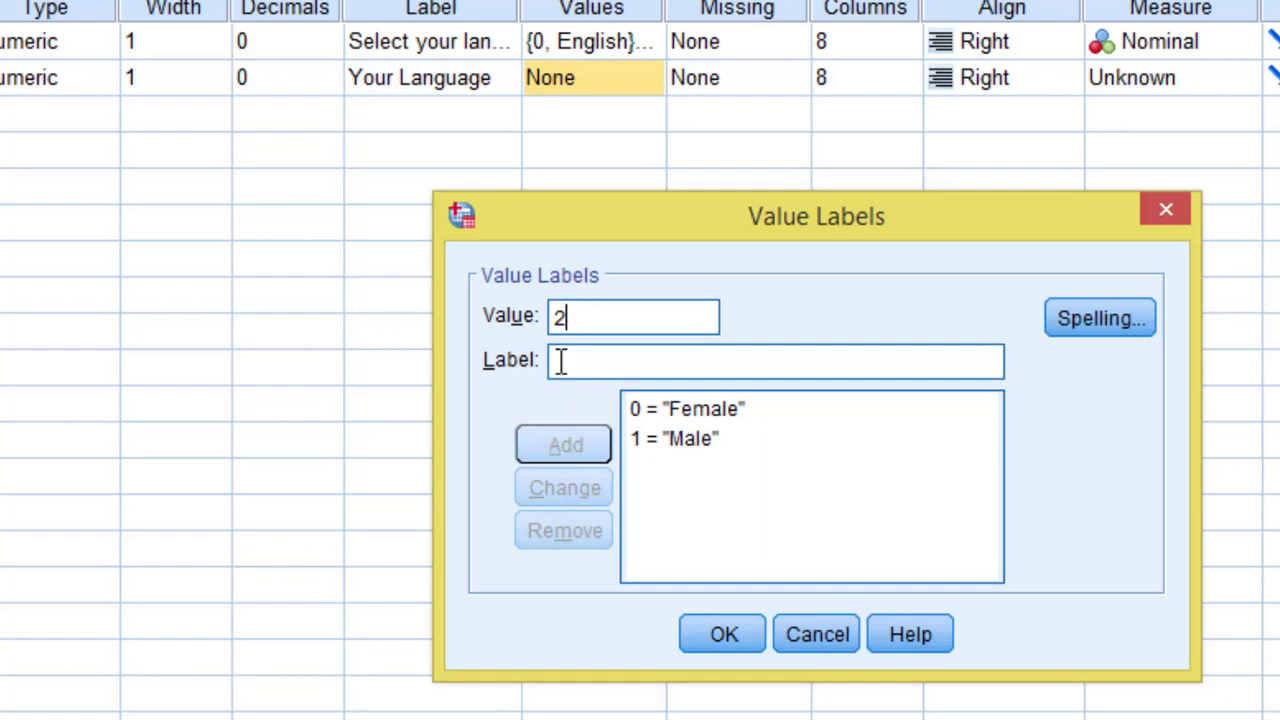
type("Prefer")
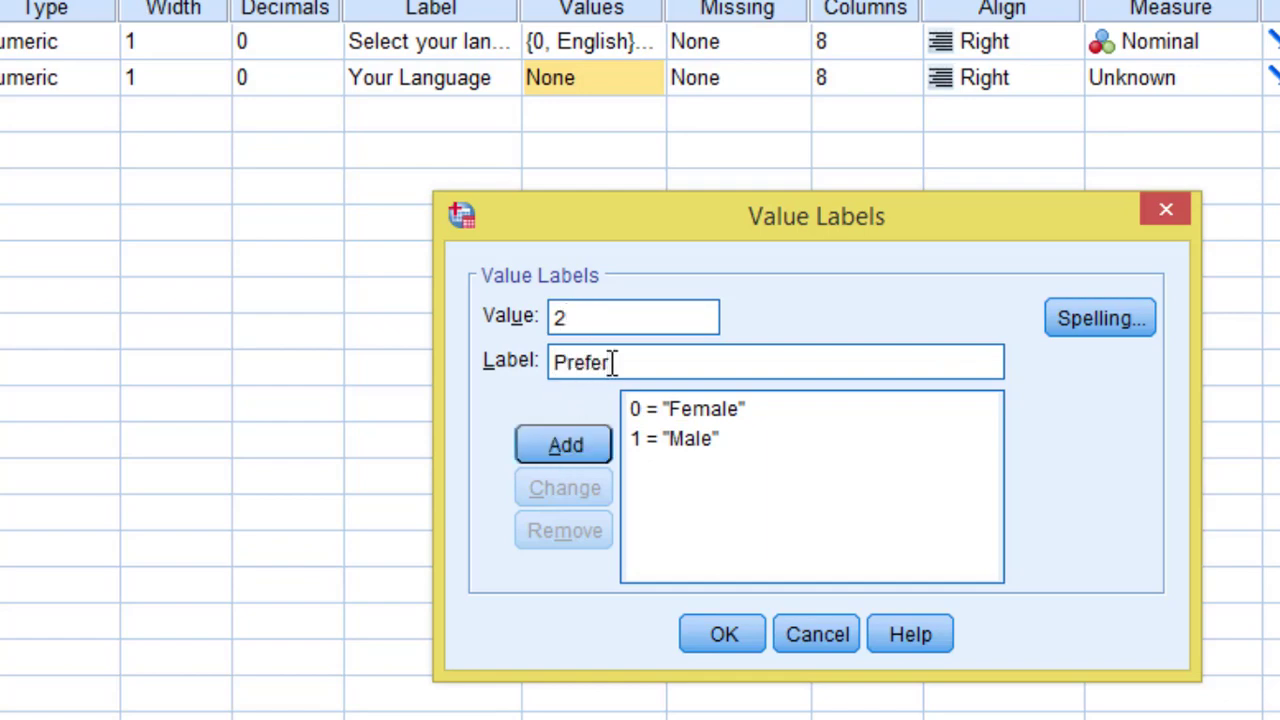
type(" to not Say")
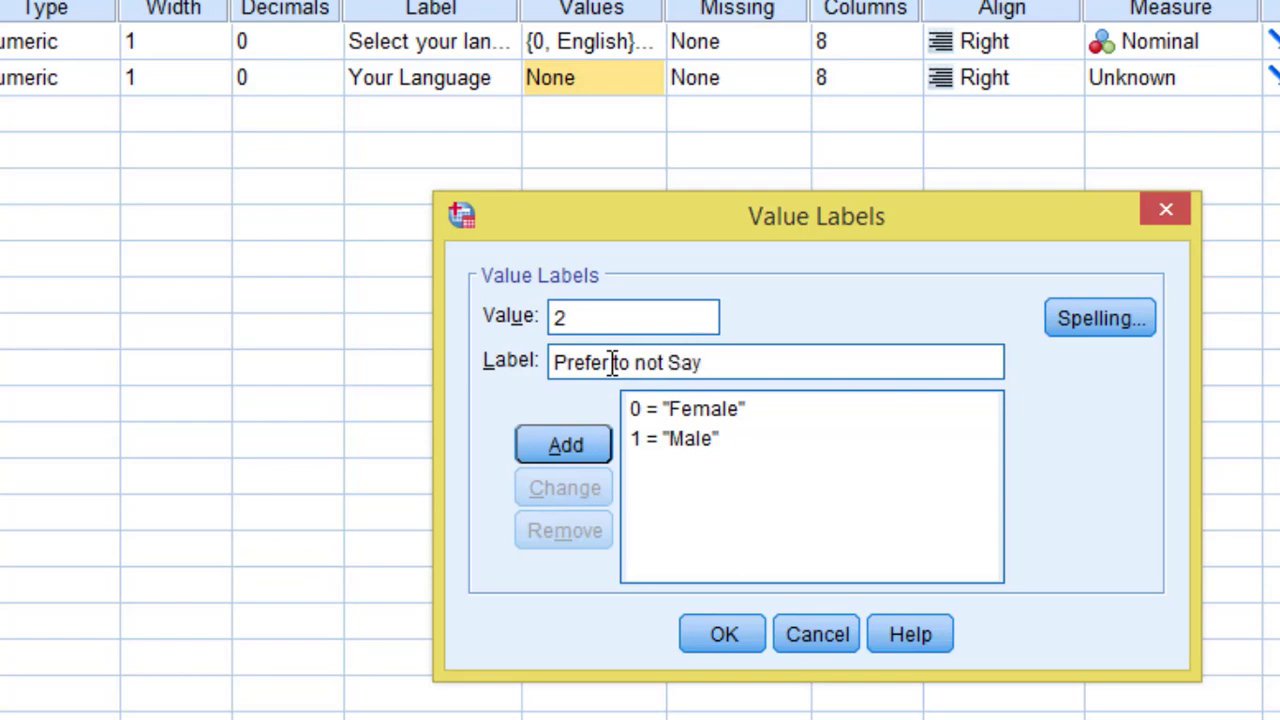
left_click(672, 361)
key("BackSpace")
type("s")
left_click(594, 448)
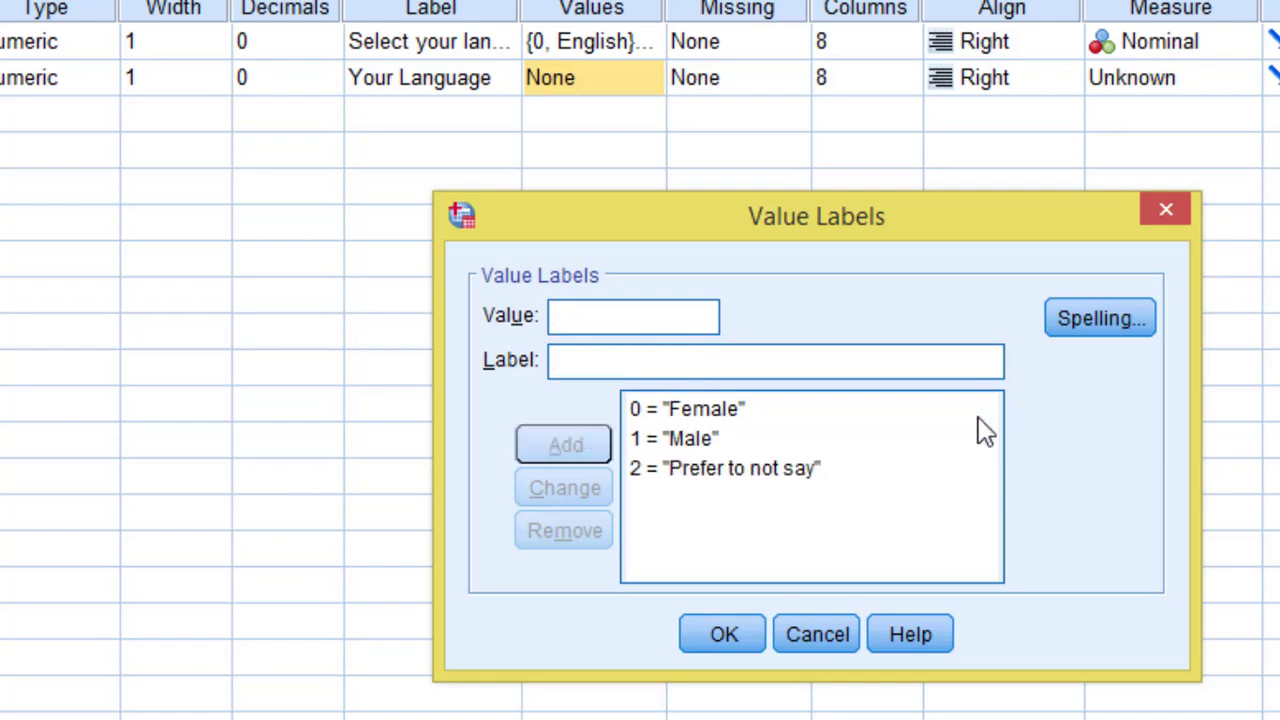
left_click(721, 635)
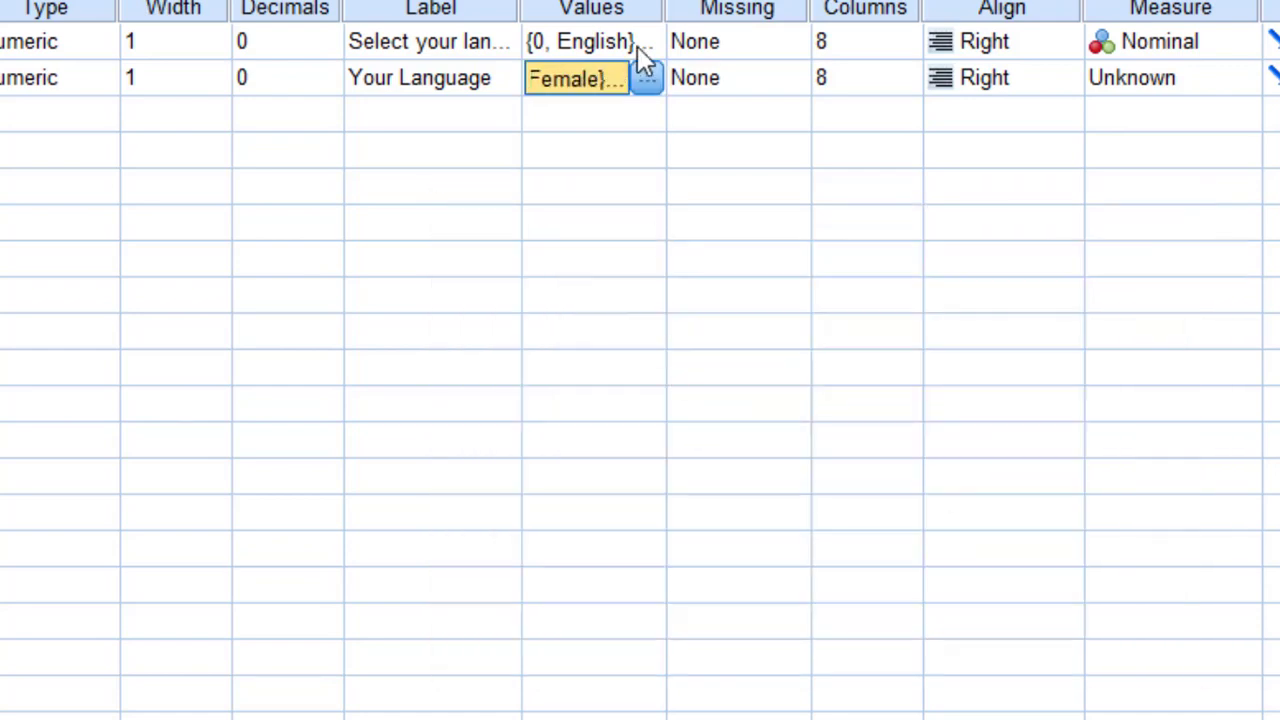
Keep no missing values for the gender variable and set its measurement level to Nominal.
left_click(759, 82)
left_click(792, 82)
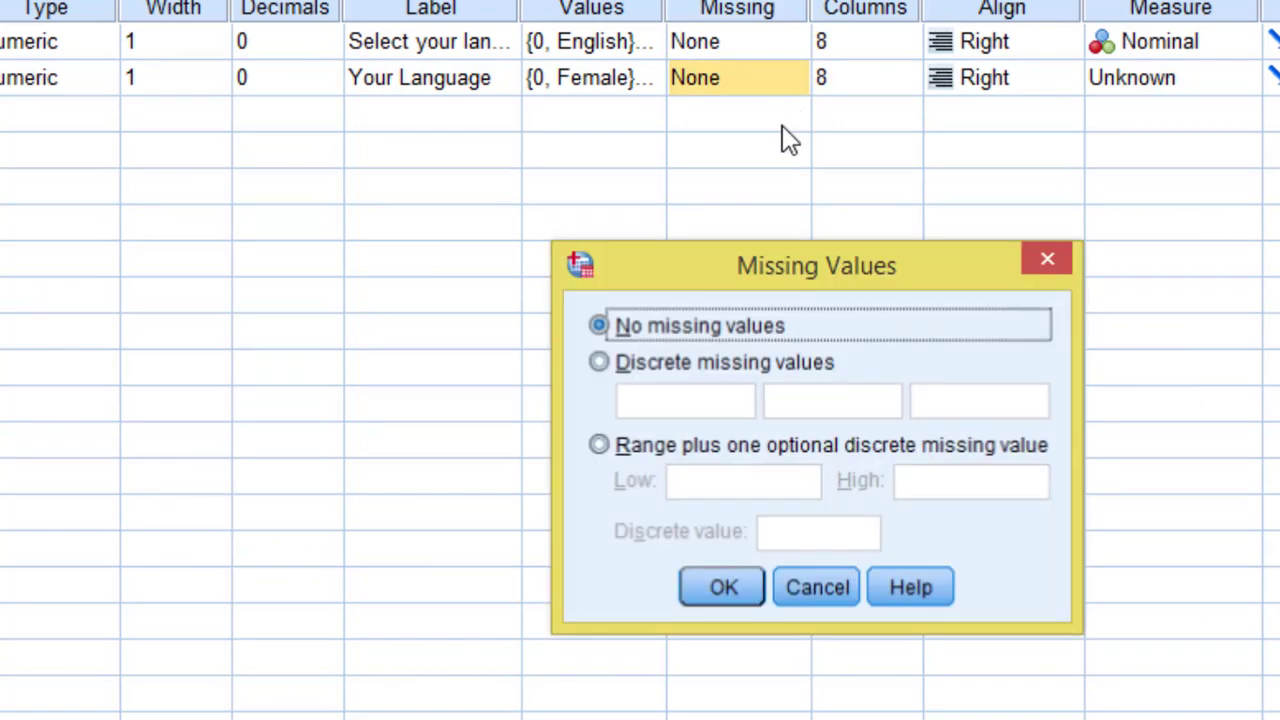
left_click(726, 588)
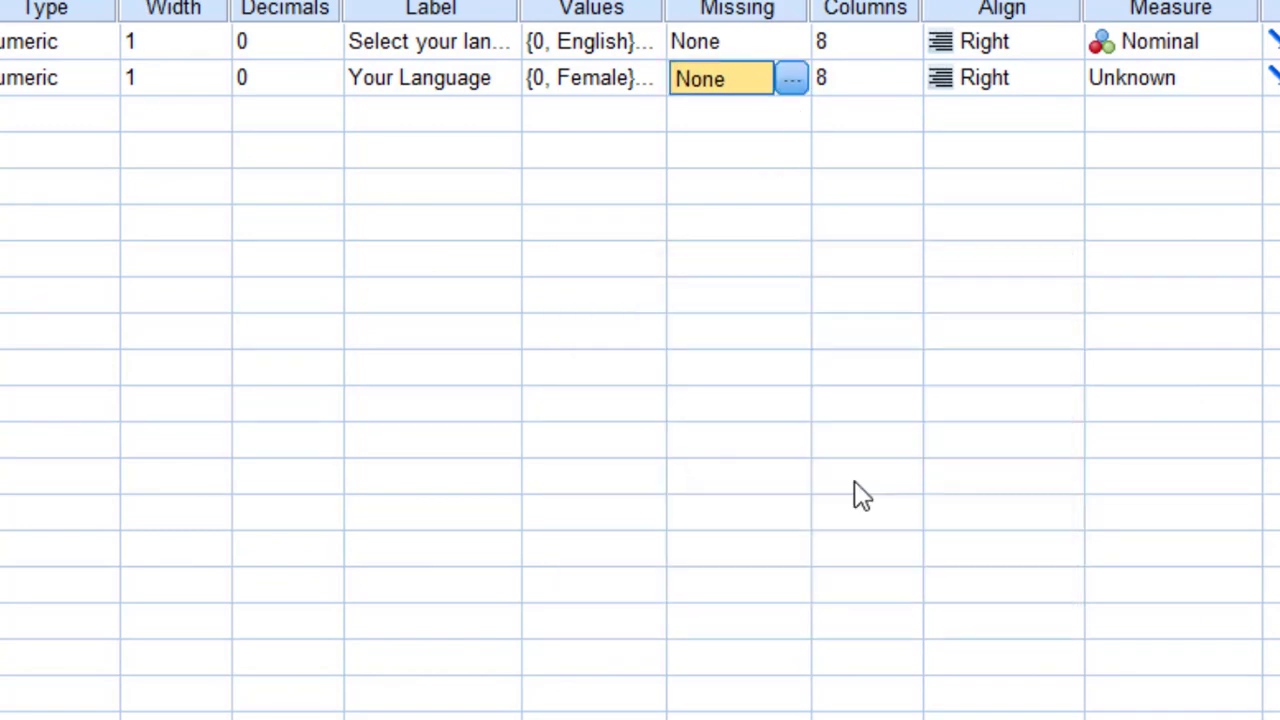
left_click(1180, 75)
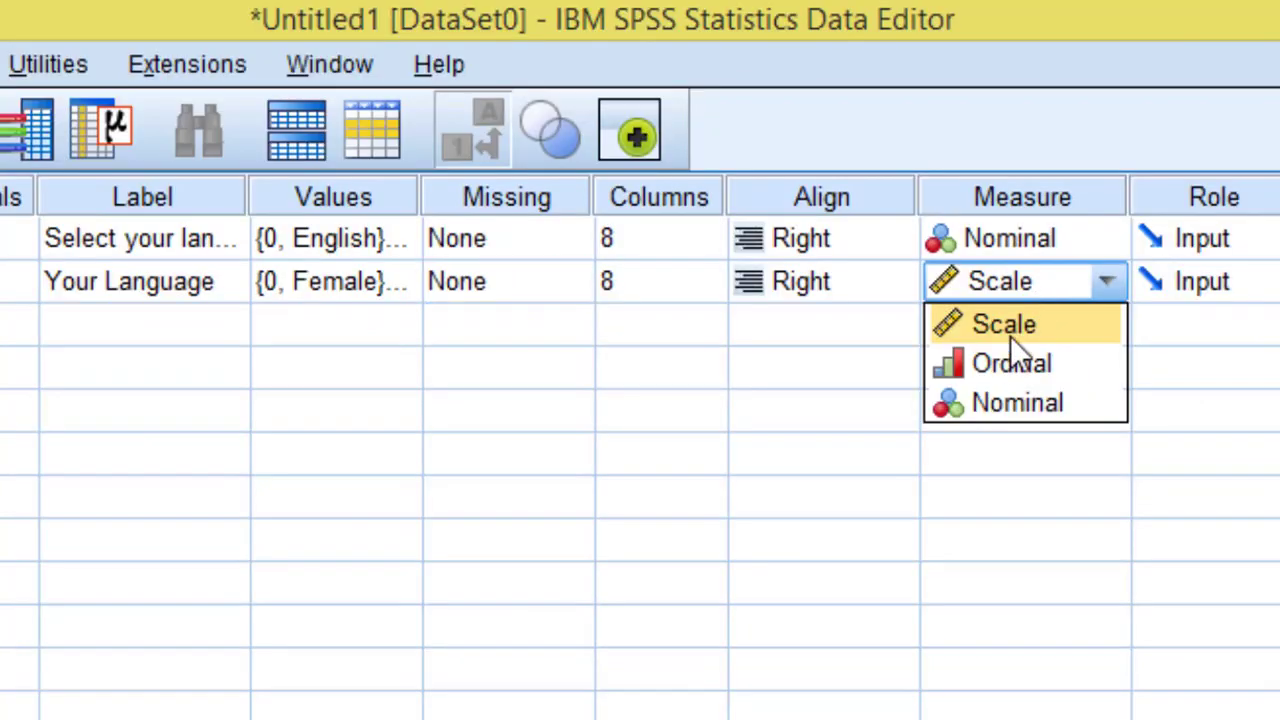
left_click(1004, 402)
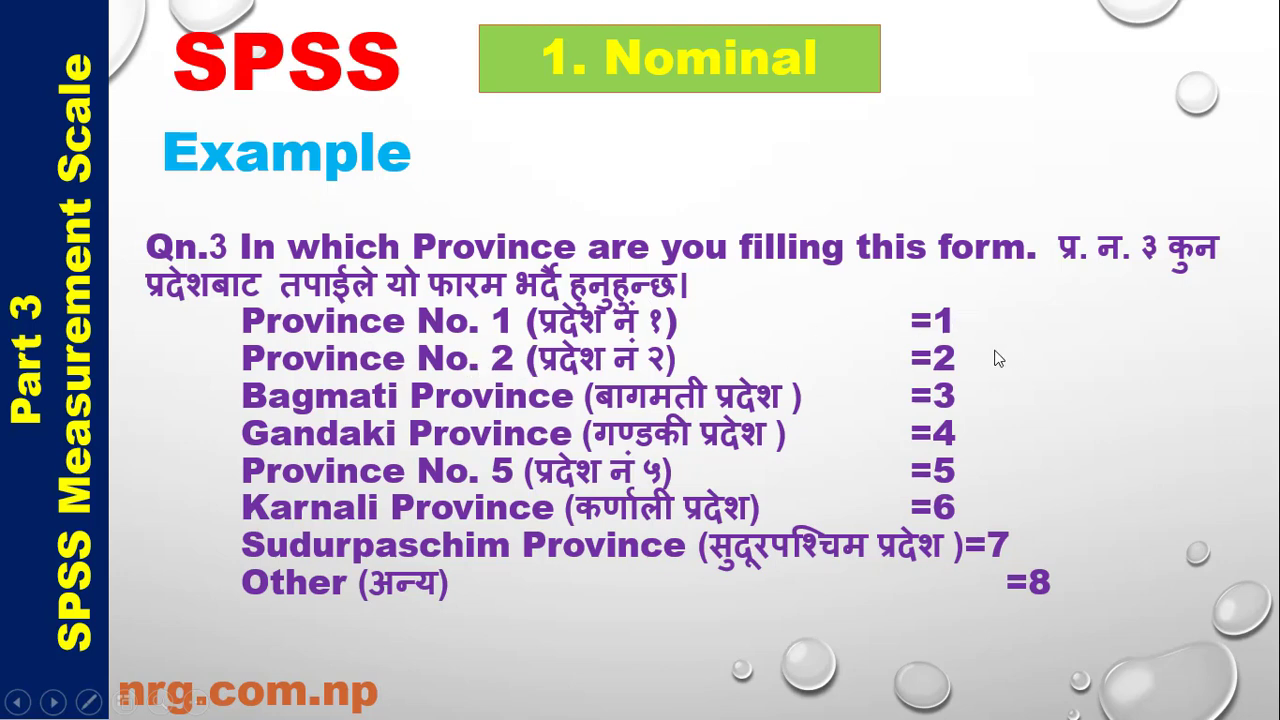
Name the third variable Qn_3_Places.
key("Right")
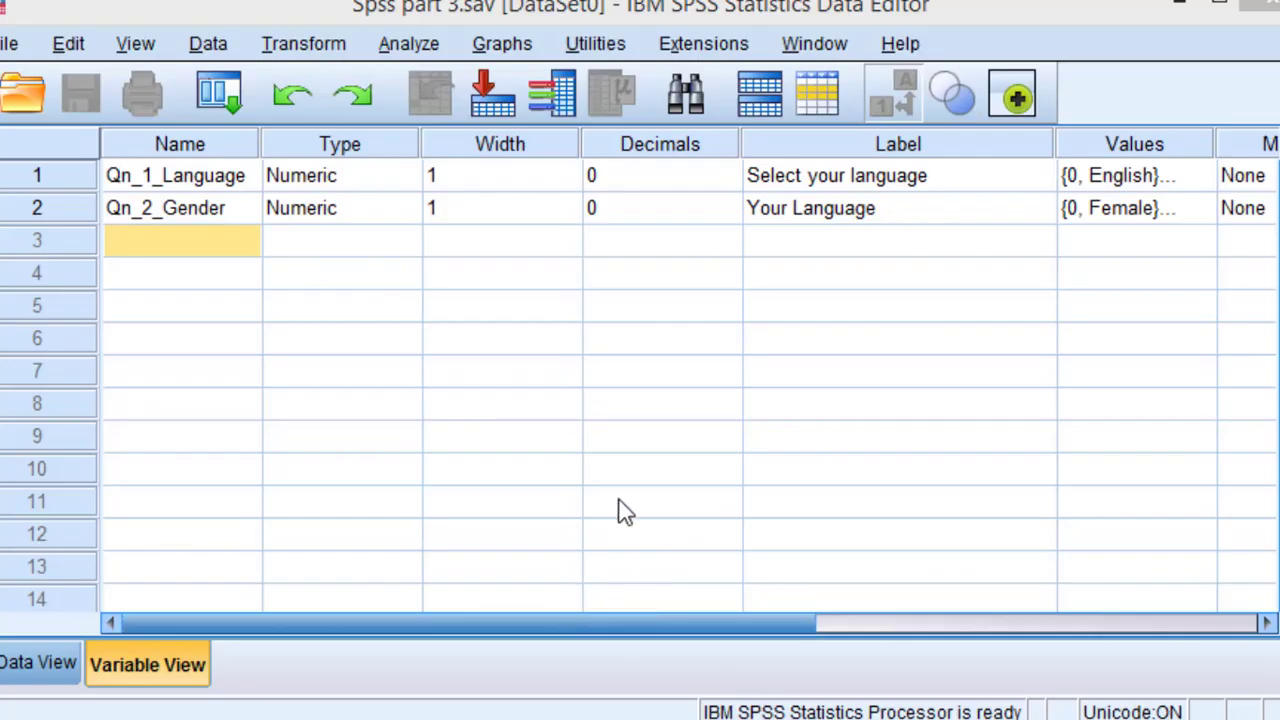
left_click(140, 240)
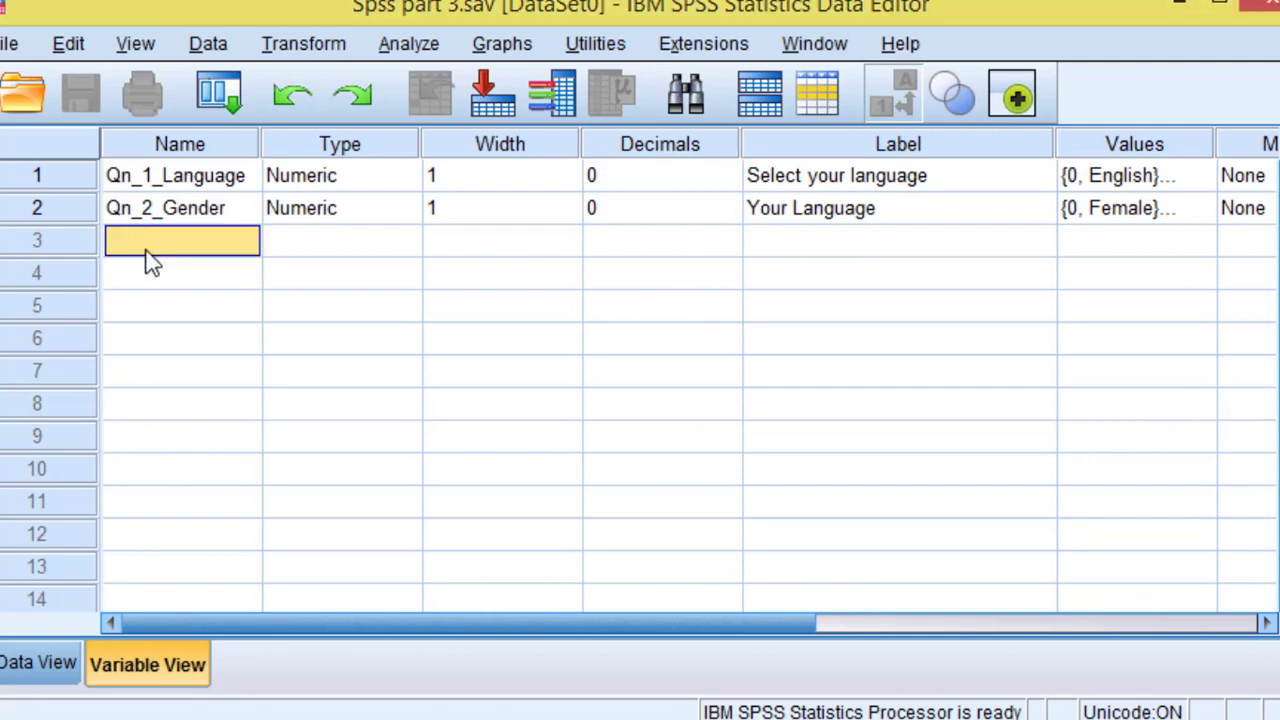
type("Qn_3")
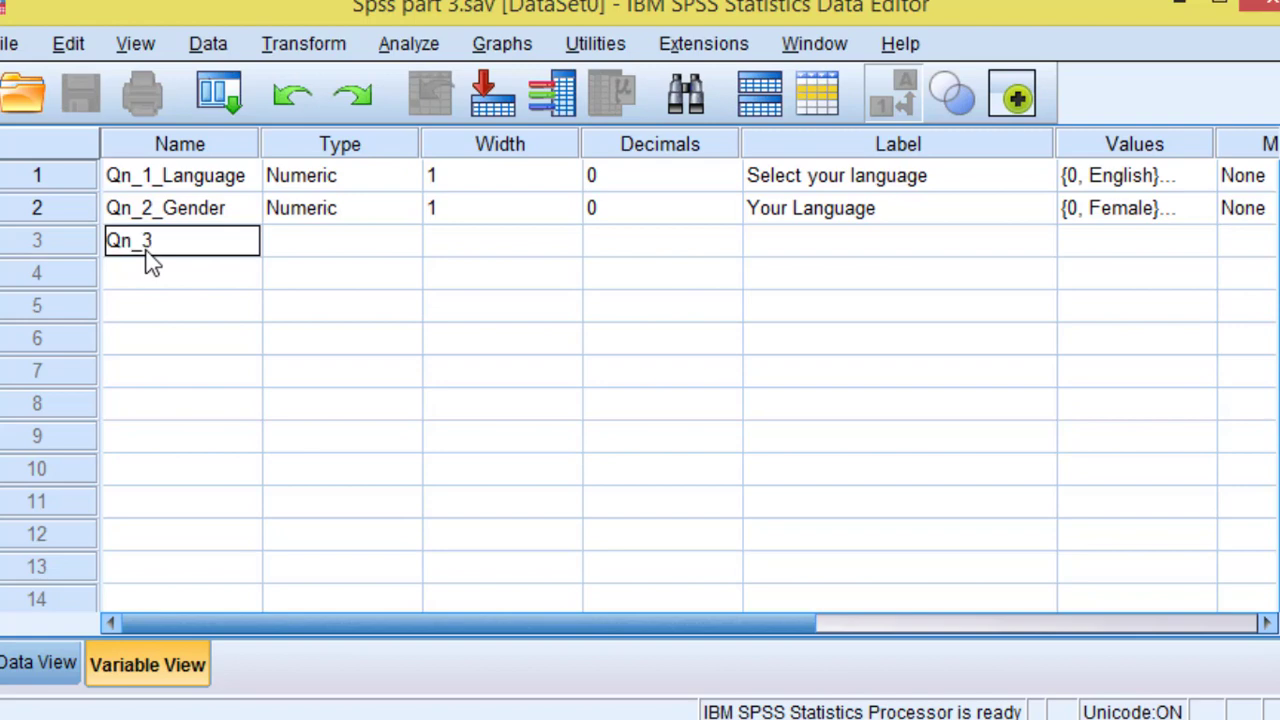
type("_Places")
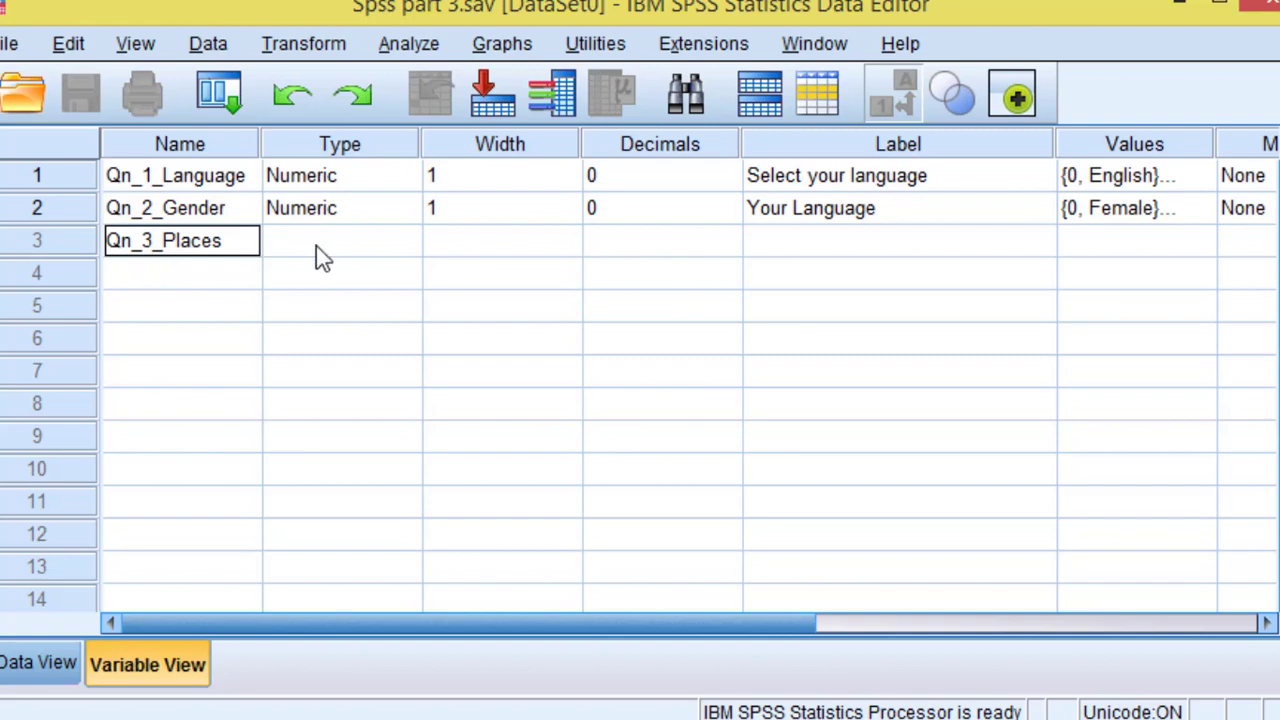
Define the Qn_3_Places variable as Numeric with 0 decimal places.
left_click(318, 247)
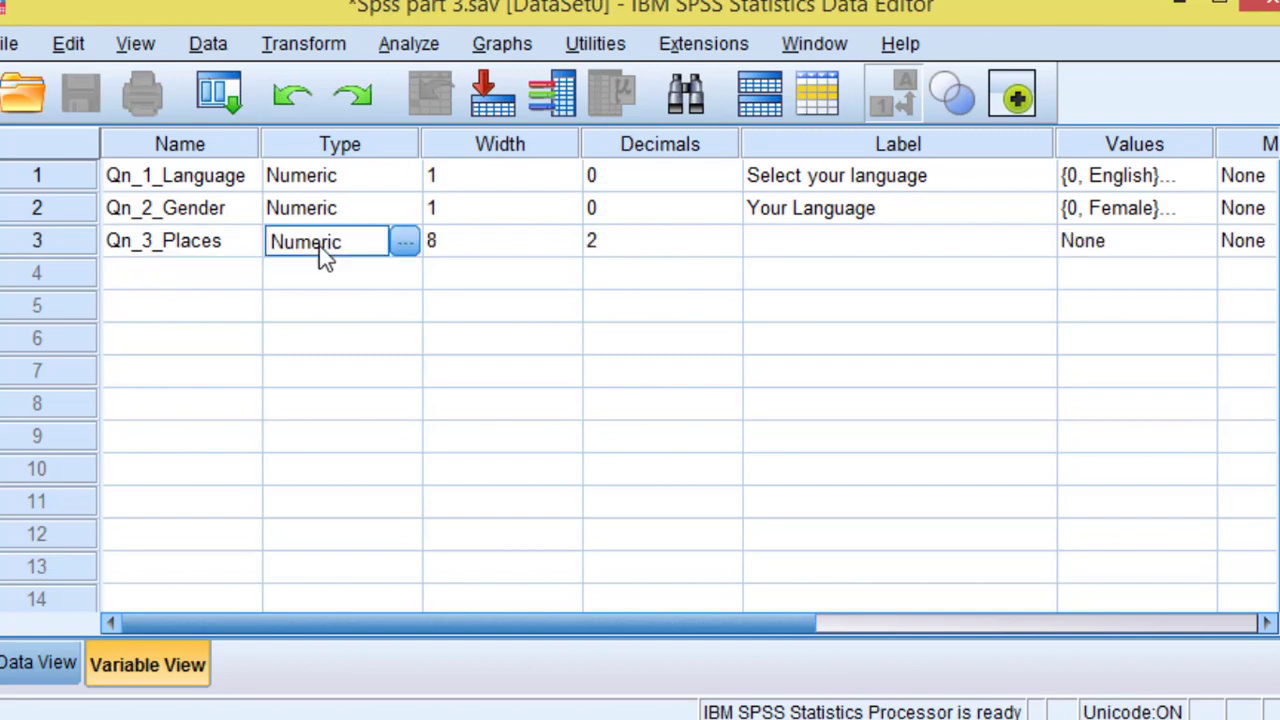
left_click(404, 243)
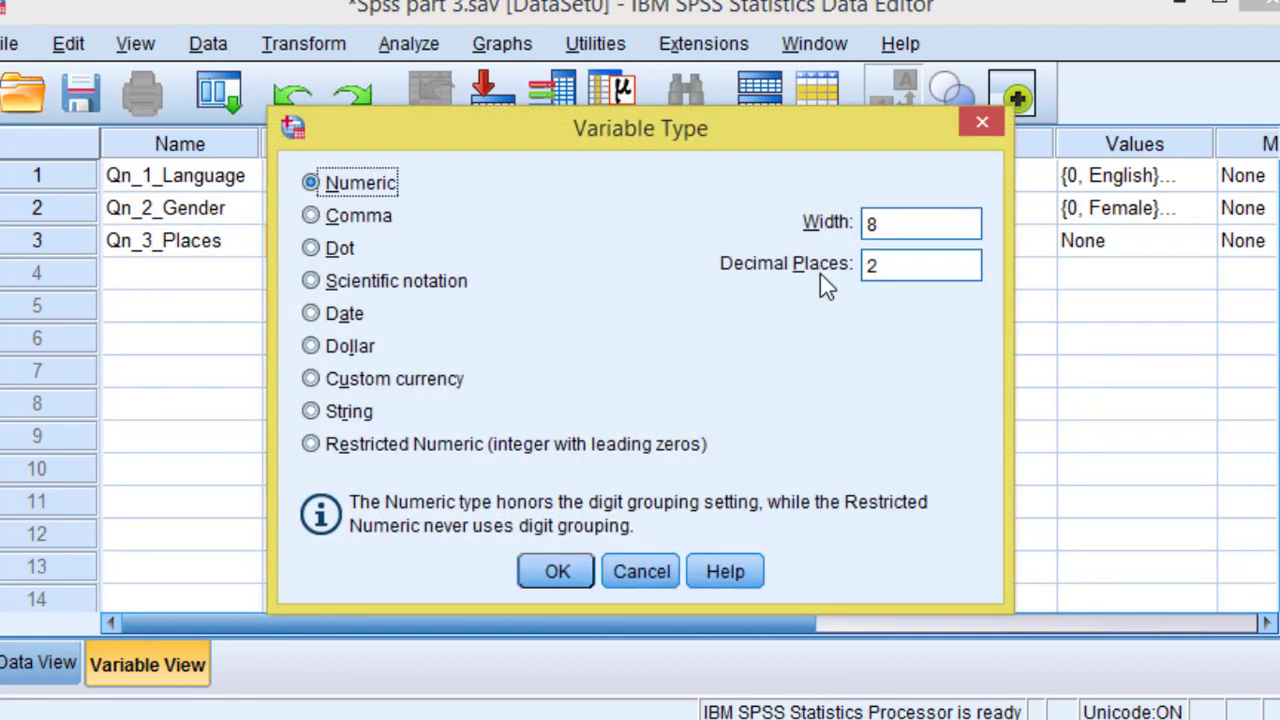
left_click(385, 212)
left_click(392, 185)
left_click(900, 226)
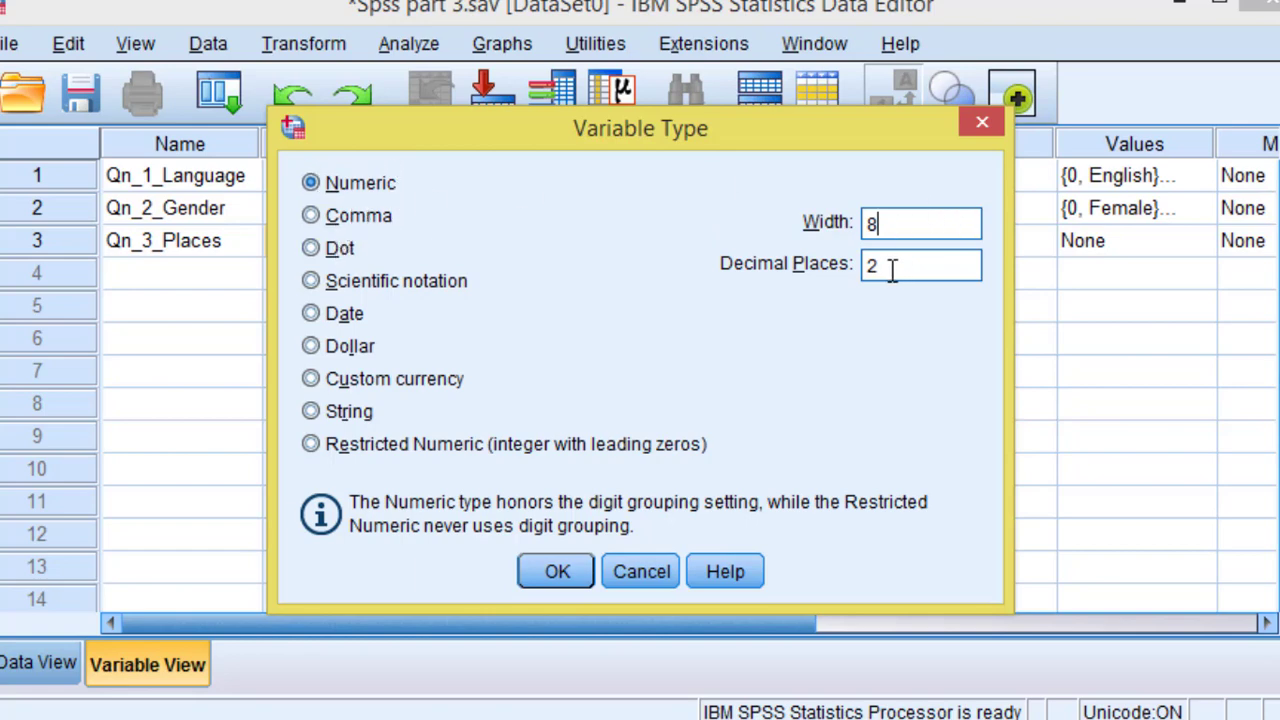
left_click(891, 268)
key("BackSpace")
type("0")
left_click(553, 575)
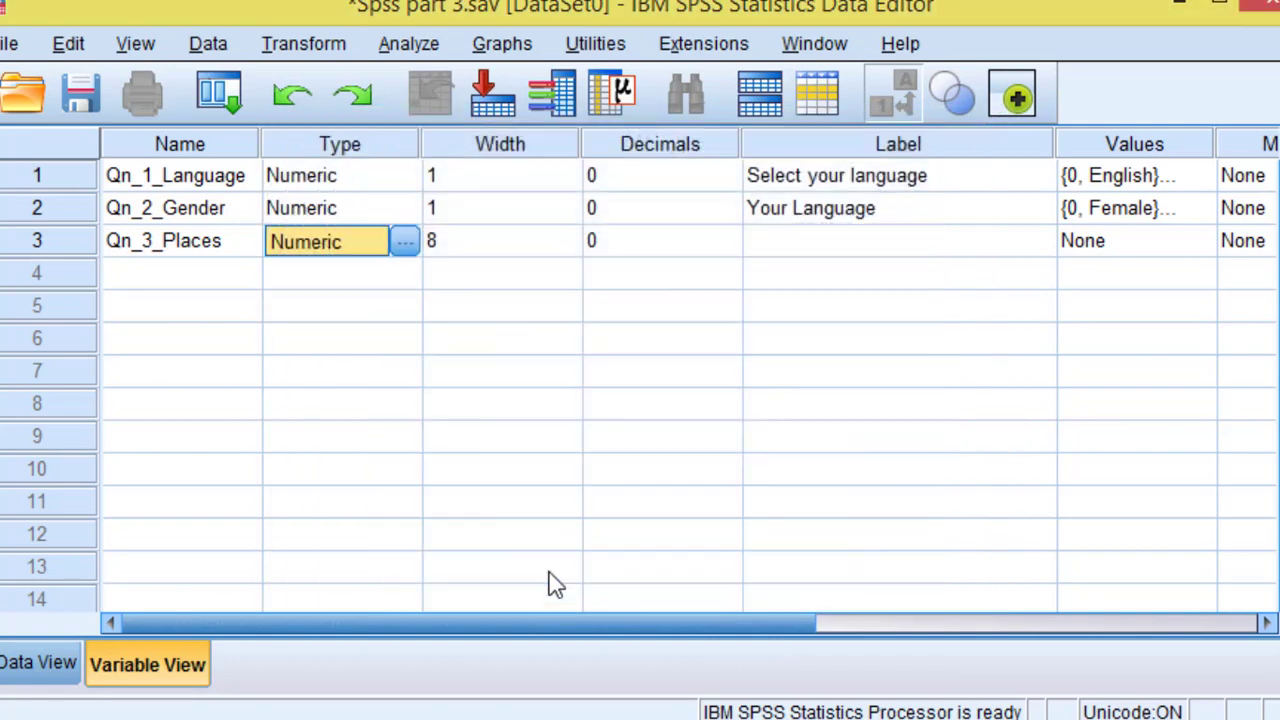
Reduce the width of the Qn_3_Places variable to 1.
left_click(514, 241)
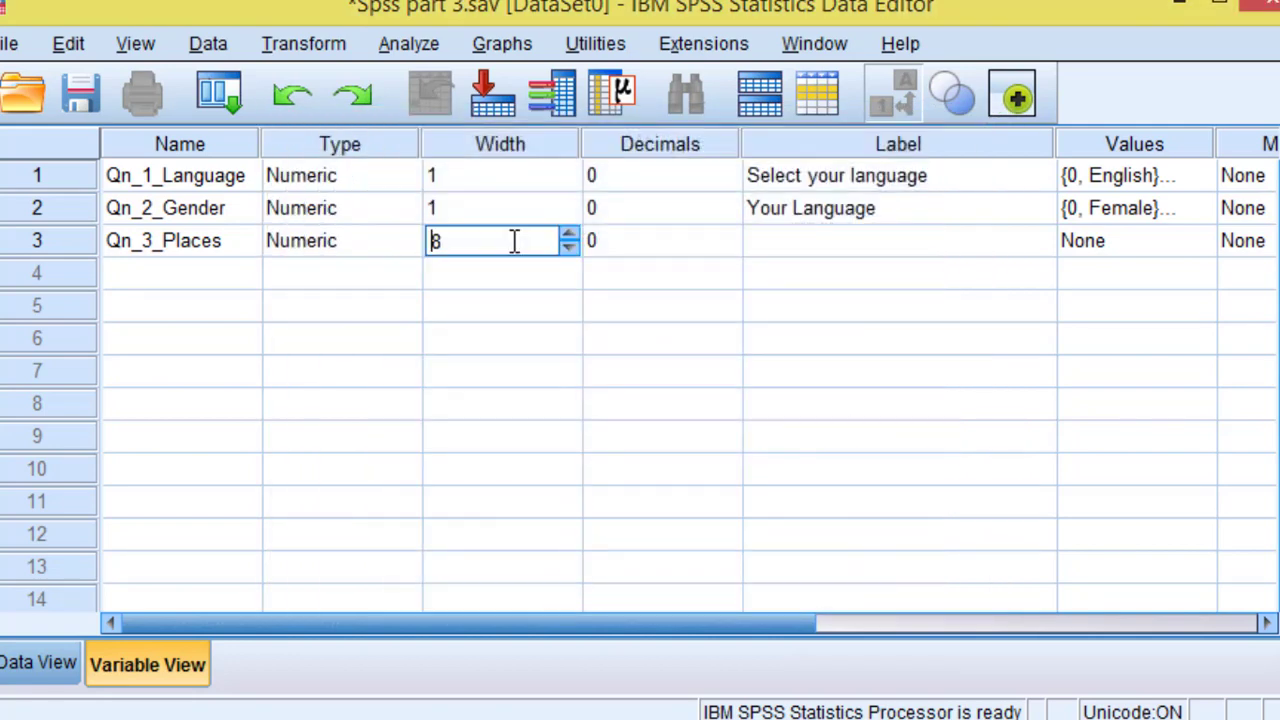
left_click(568, 248)
left_click(568, 248)
Give the Qn_3_Places variable the label "In which province are you filling this form".
left_click(760, 248)
type("In which")
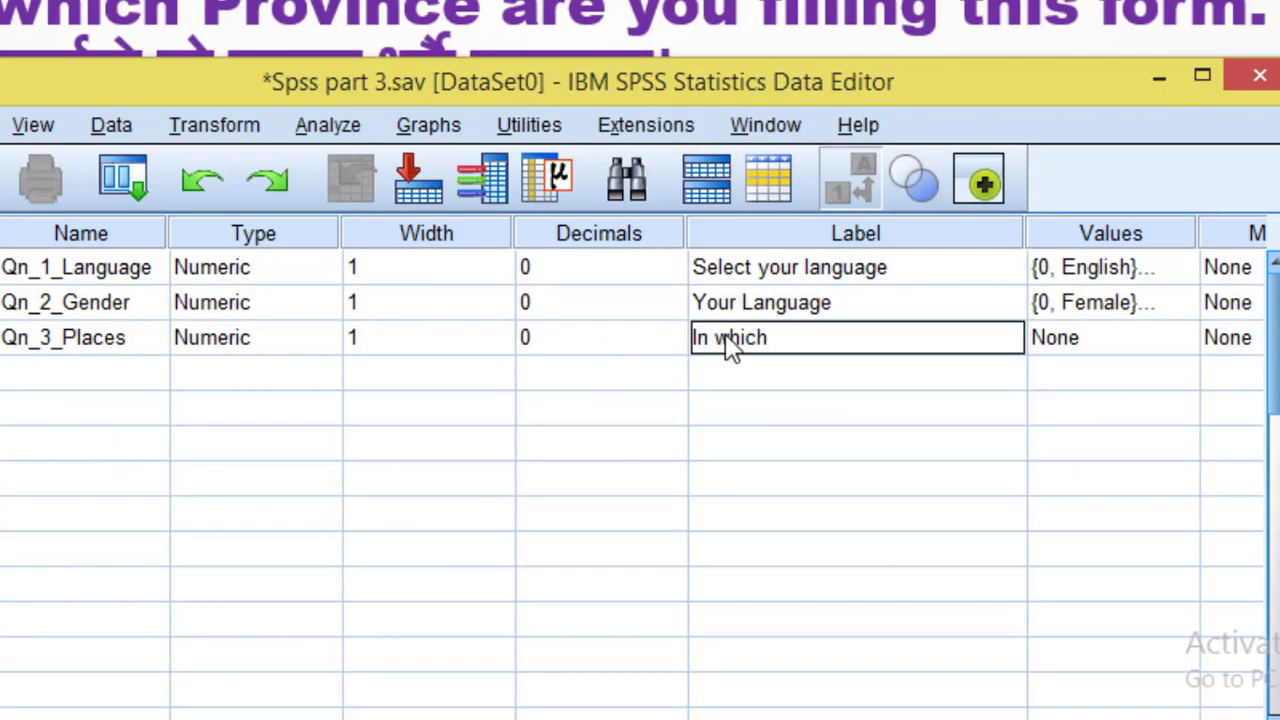
type(" province are")
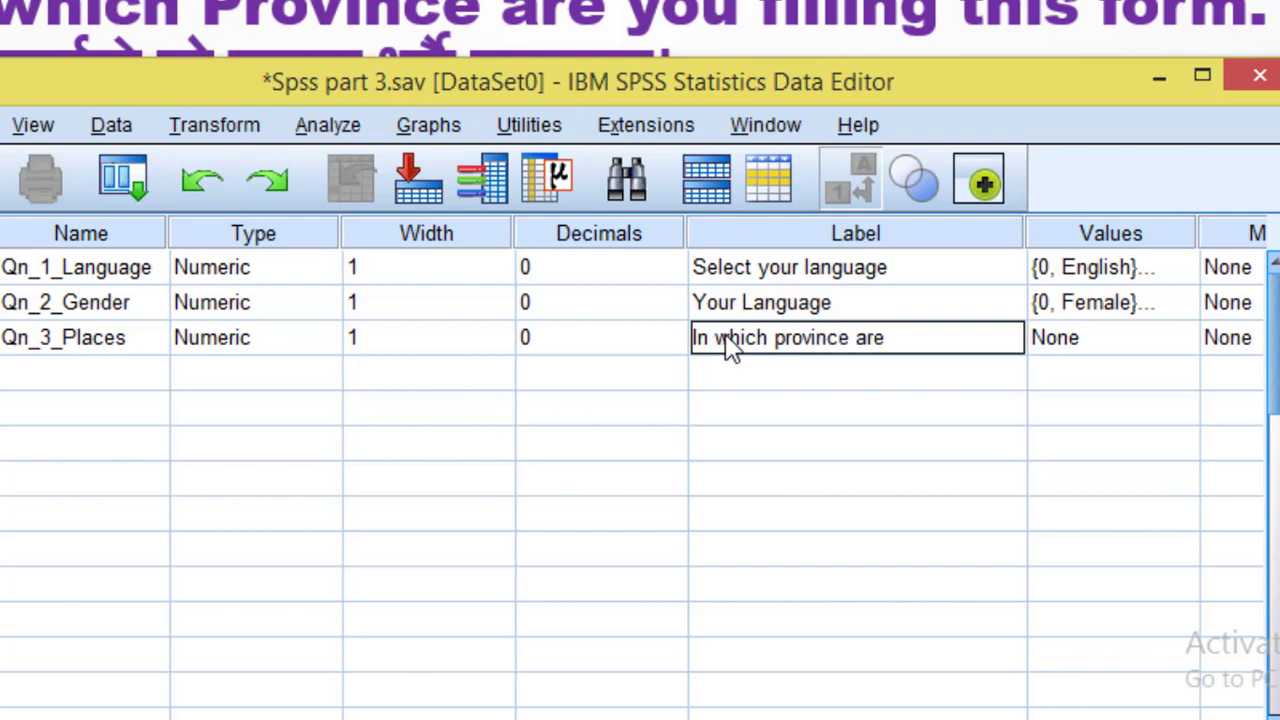
type(" you filling")
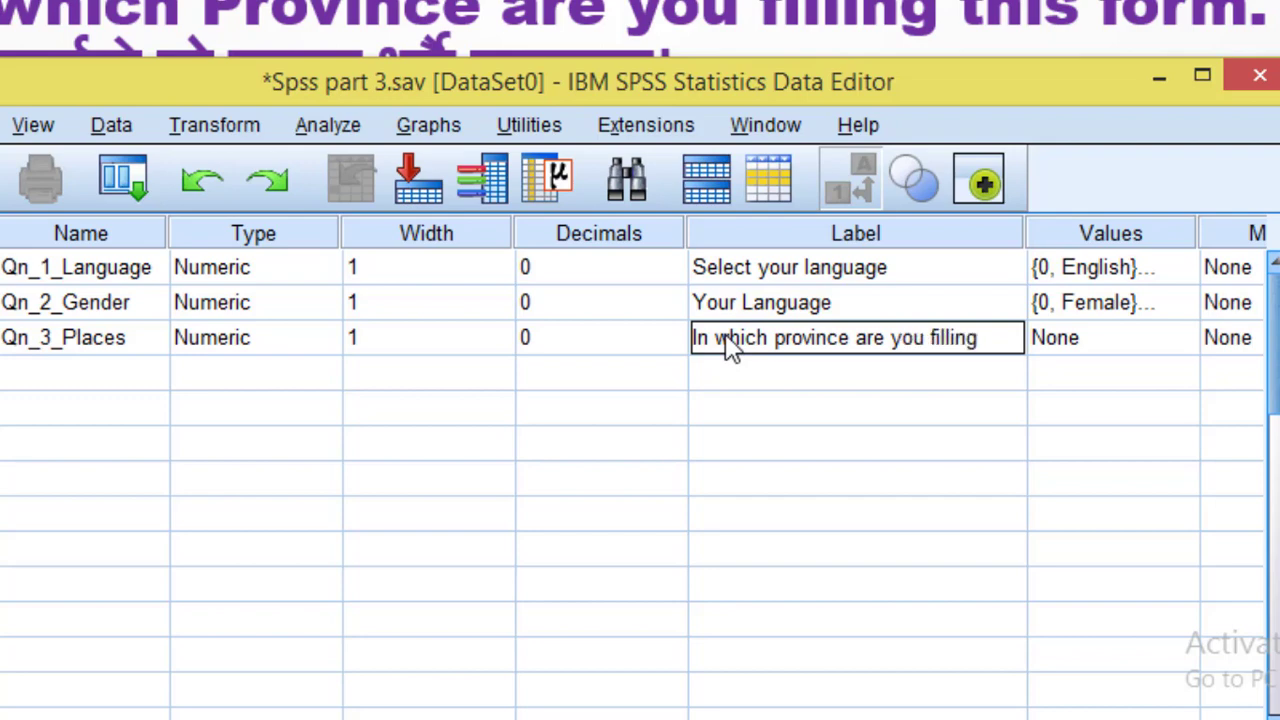
type(" this form")
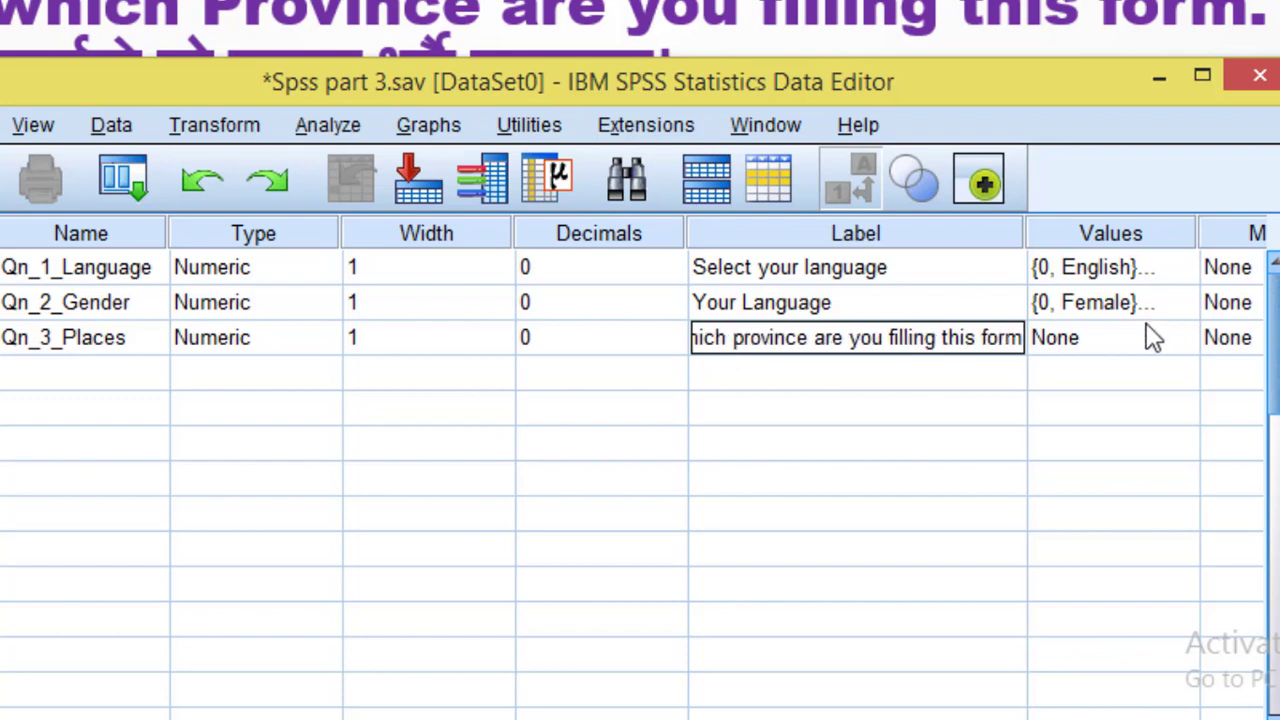
Add a value label to Qn_3_Places that codes 1 as "Province No.1", copying the label text for reuse.
left_click(1160, 337)
left_click(1180, 337)
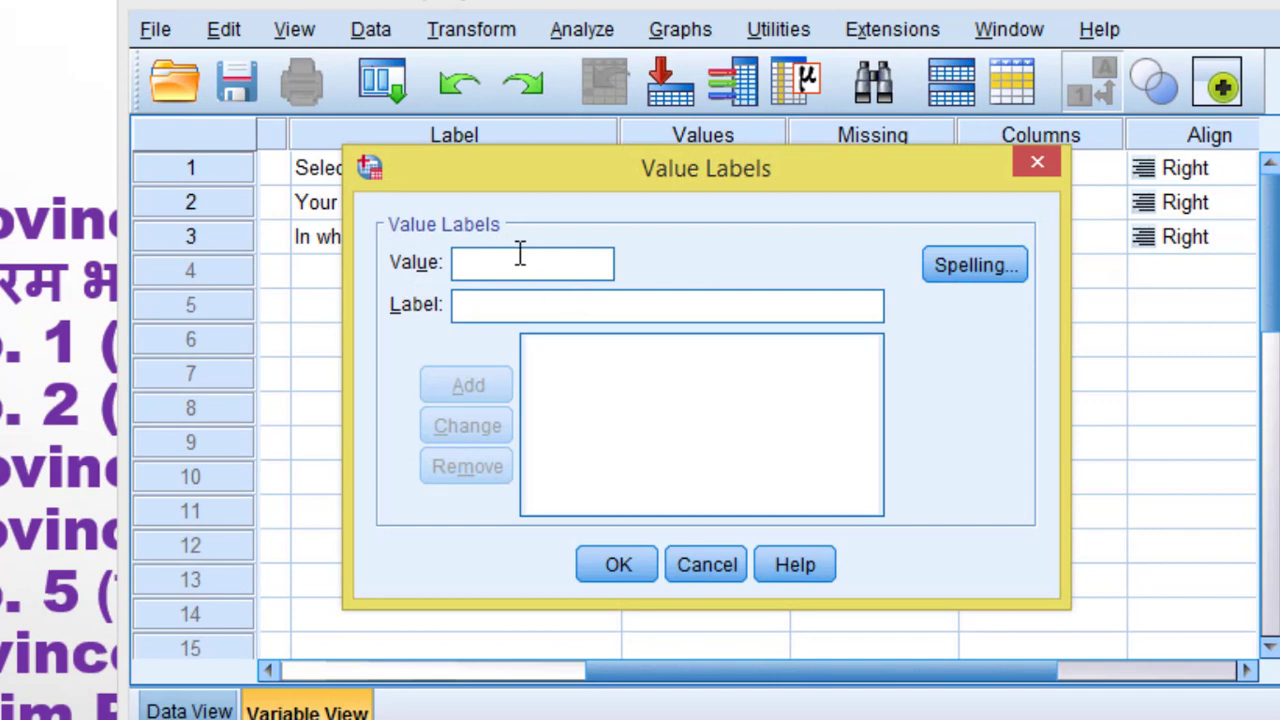
type("1")
type("O")
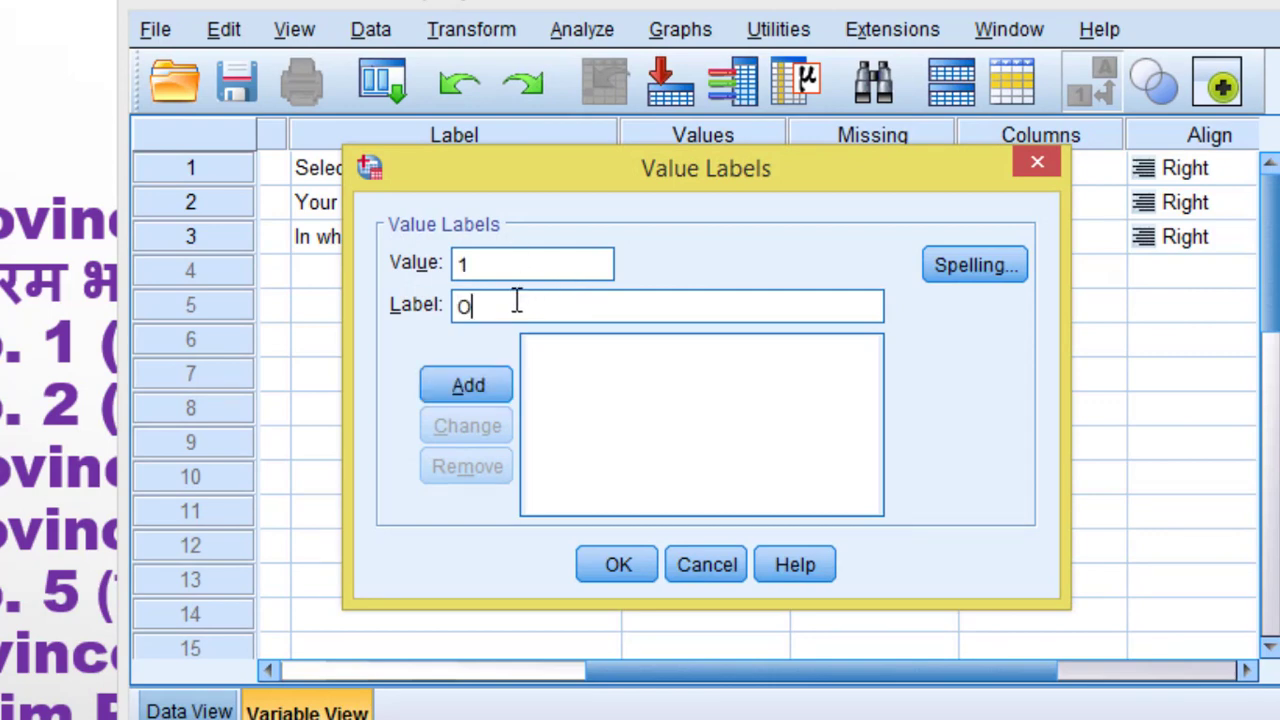
key("BackSpace")
type("Province")
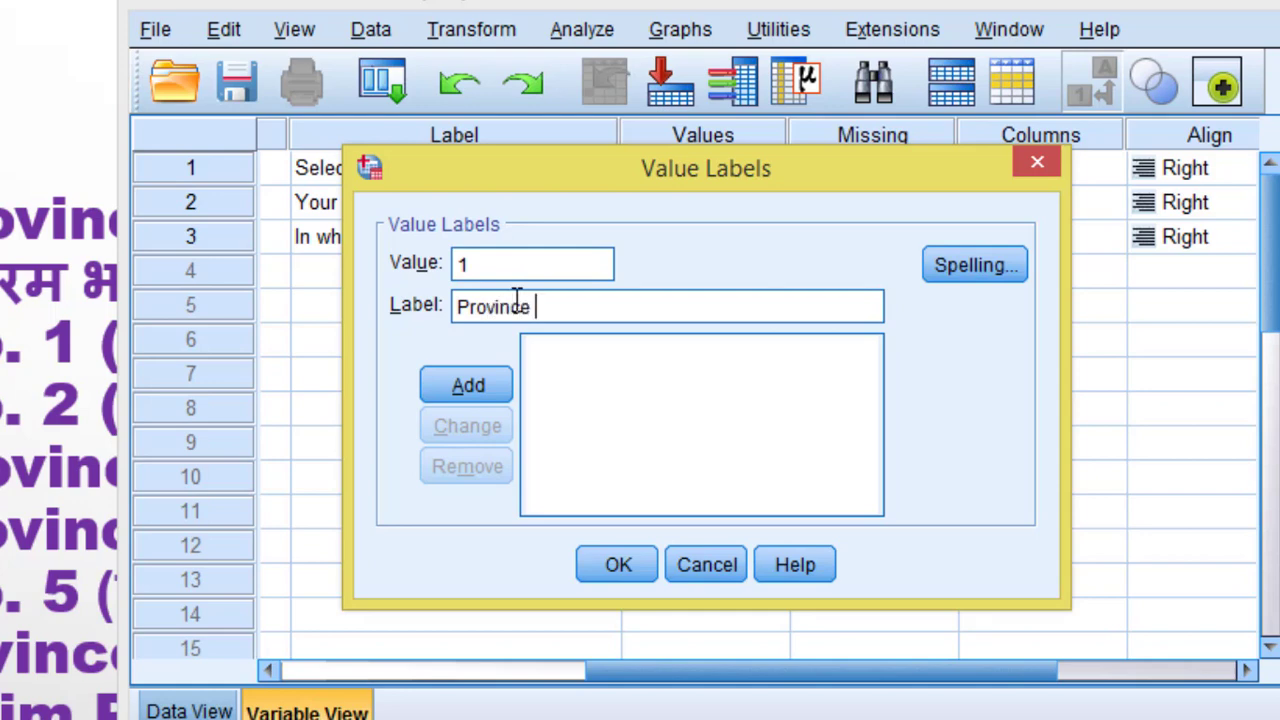
type(" No .1")
key("ctrl+a")
key("ctrl+c")
left_click(466, 385)
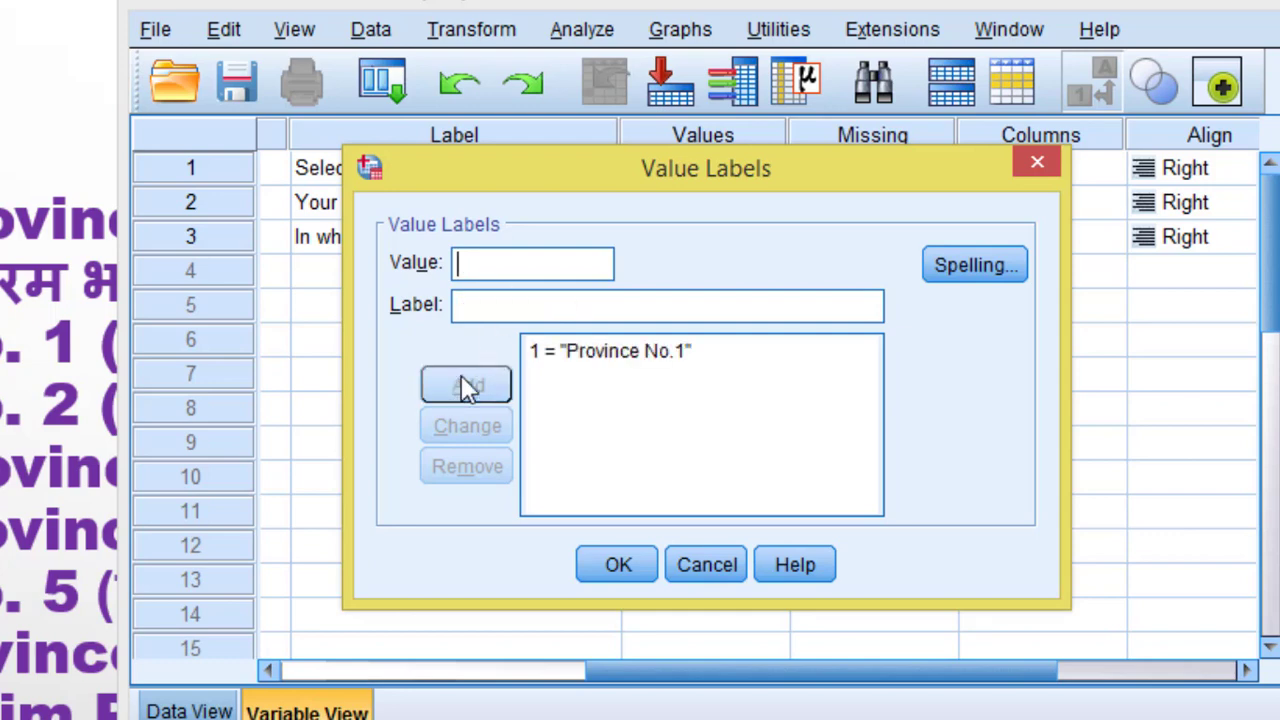
Add a value label coding 2 as "Province No.2", reusing the copied label text.
type("2")
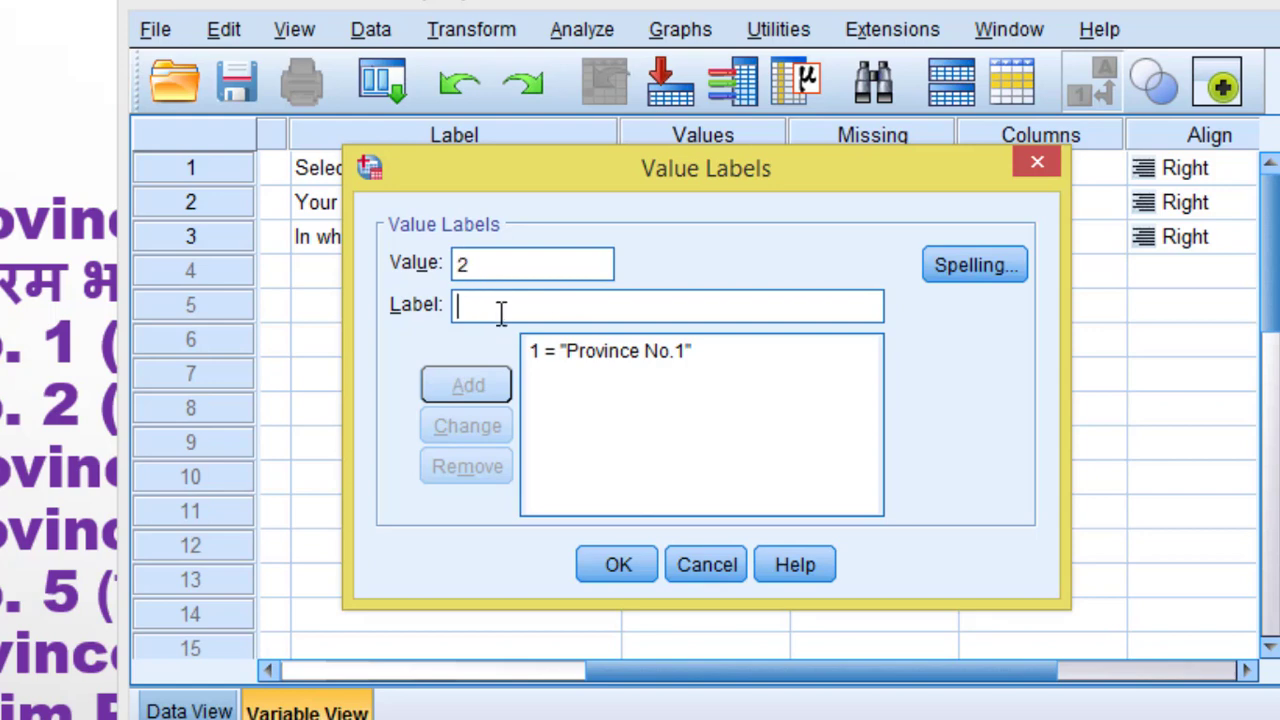
key("ctrl+v")
key("BackSpace")
type("2")
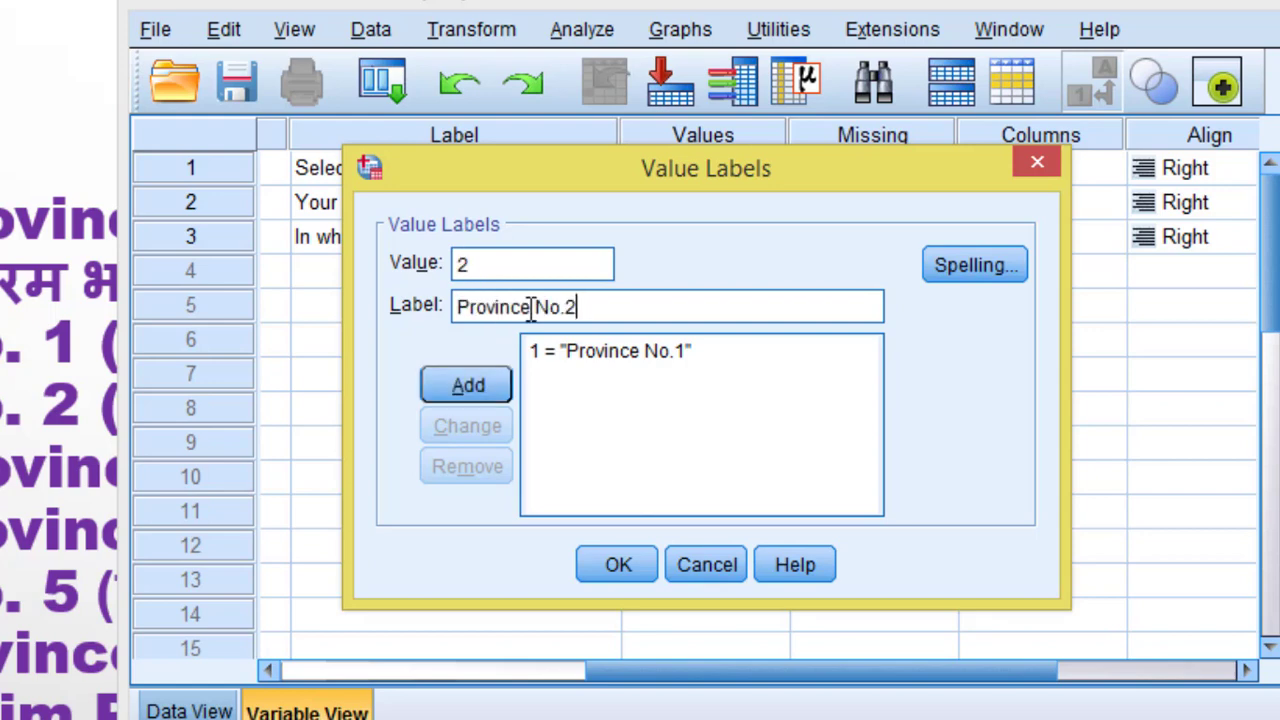
left_click(486, 378)
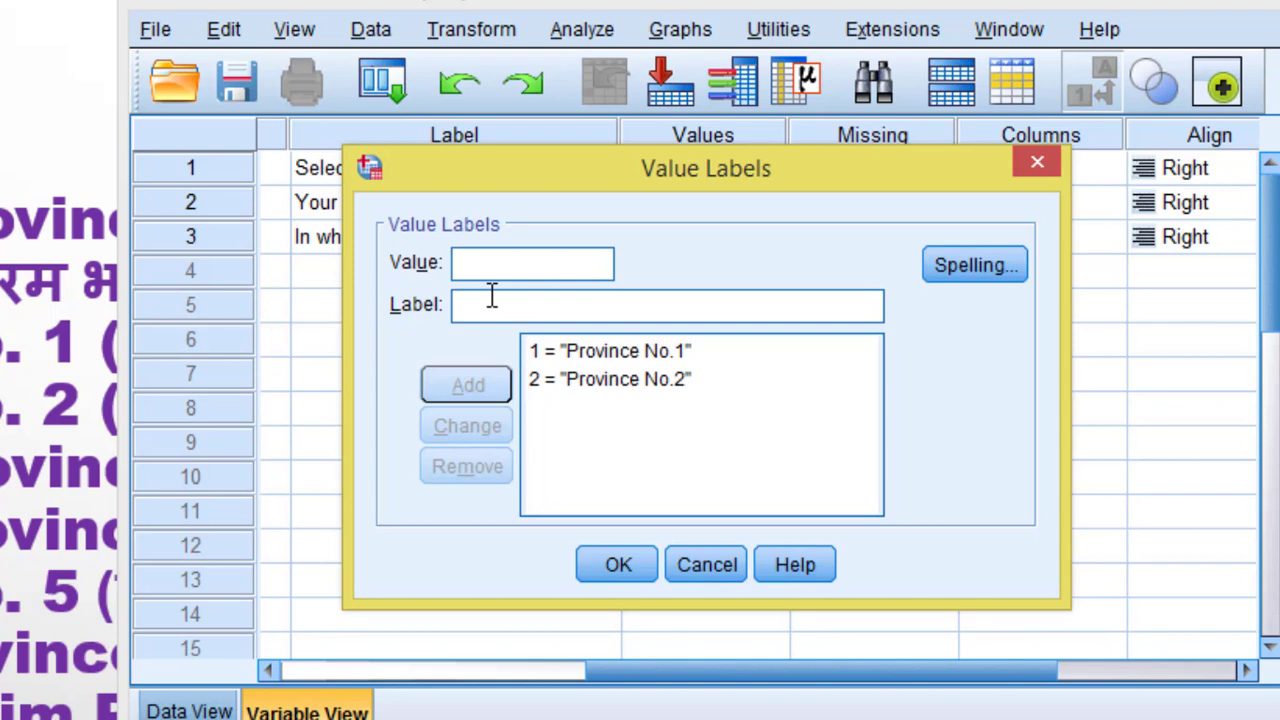
Add a value label coding 3 as "Bagmati Province", reusing the copied text for the word Province.
type("2")
key("BackSpace")
type("3")
left_click(476, 308)
type("Bagmati")
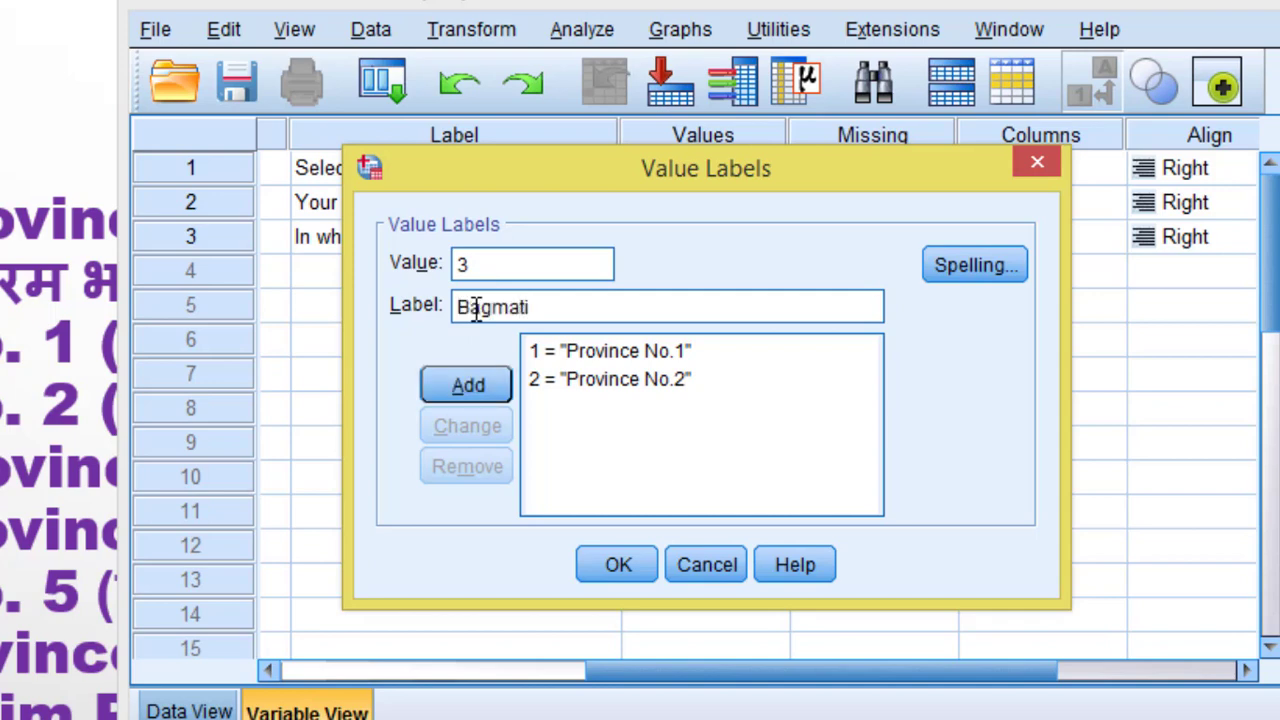
key("ctrl+v")
key("BackSpace")
key("BackSpace")
key("BackSpace")
key("BackSpace")
key("BackSpace")
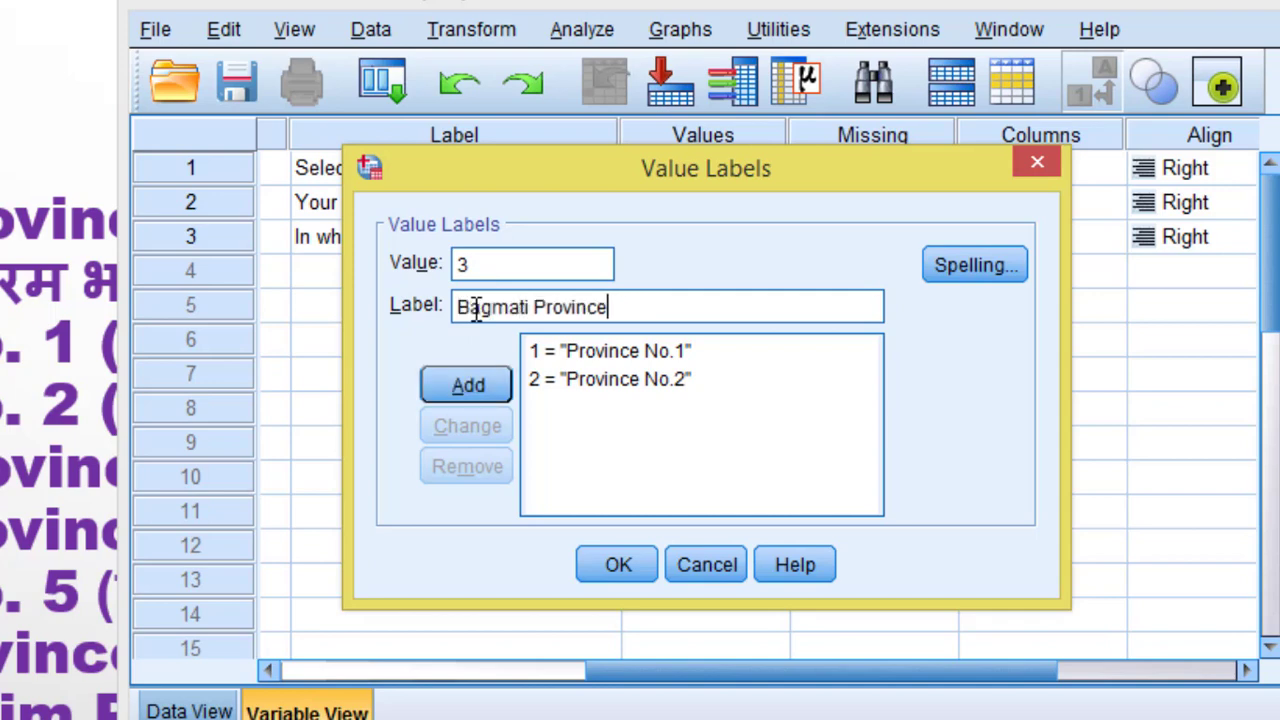
left_click(478, 393)
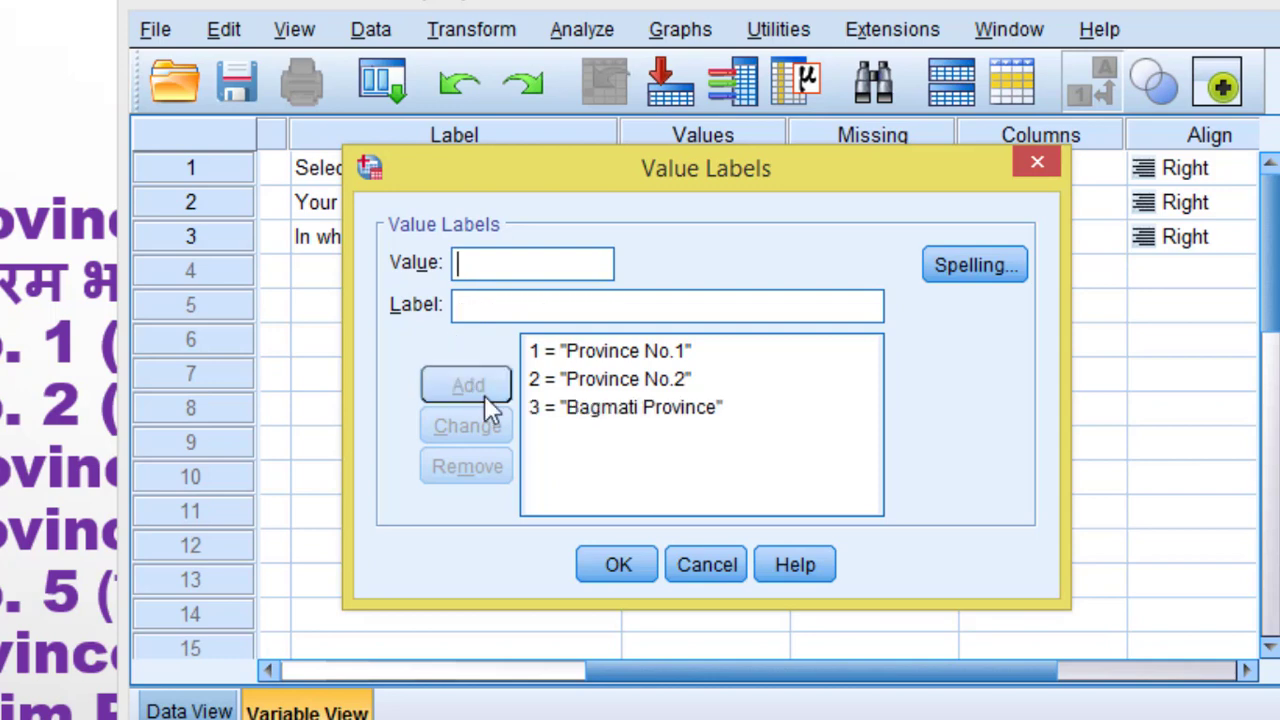
Add a value label coding 4 as "Gandaki Province", reusing the copied text for the word Province.
left_click(478, 268)
type("4")
left_click(483, 305)
type("Gandia")
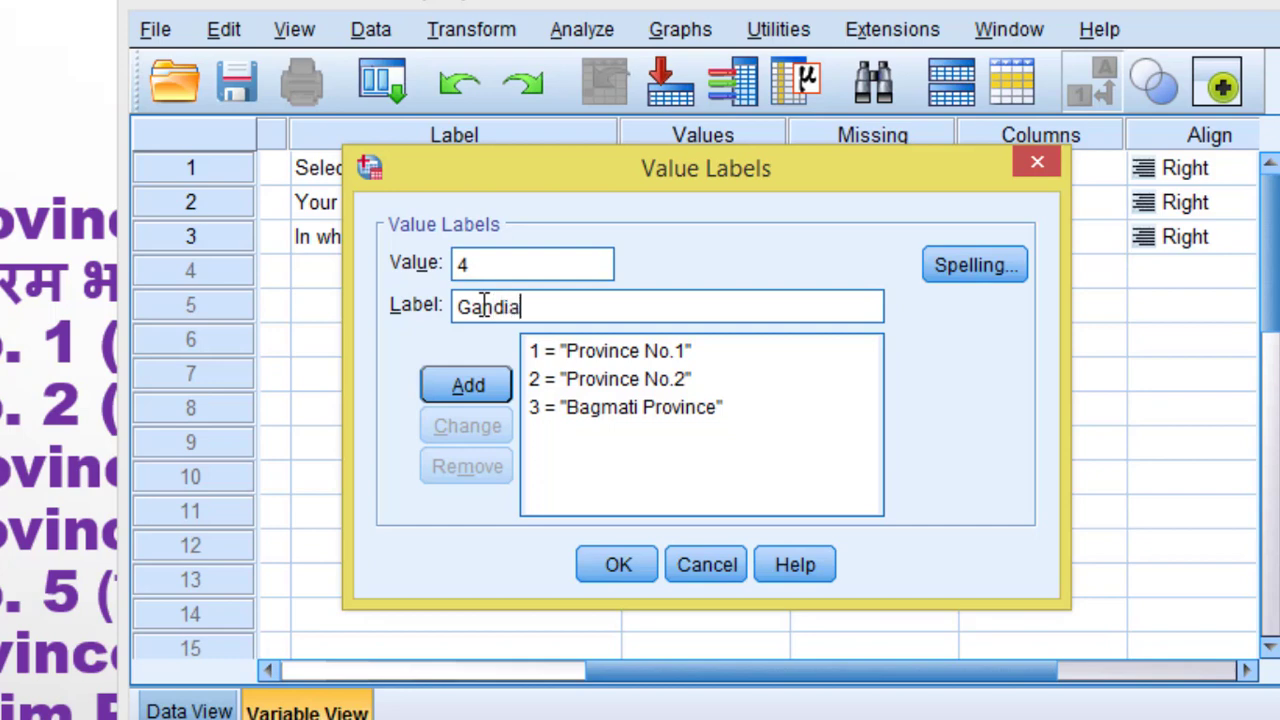
key("BackSpace")
key("BackSpace")
type("aki Province No.1")
key("BackSpace")
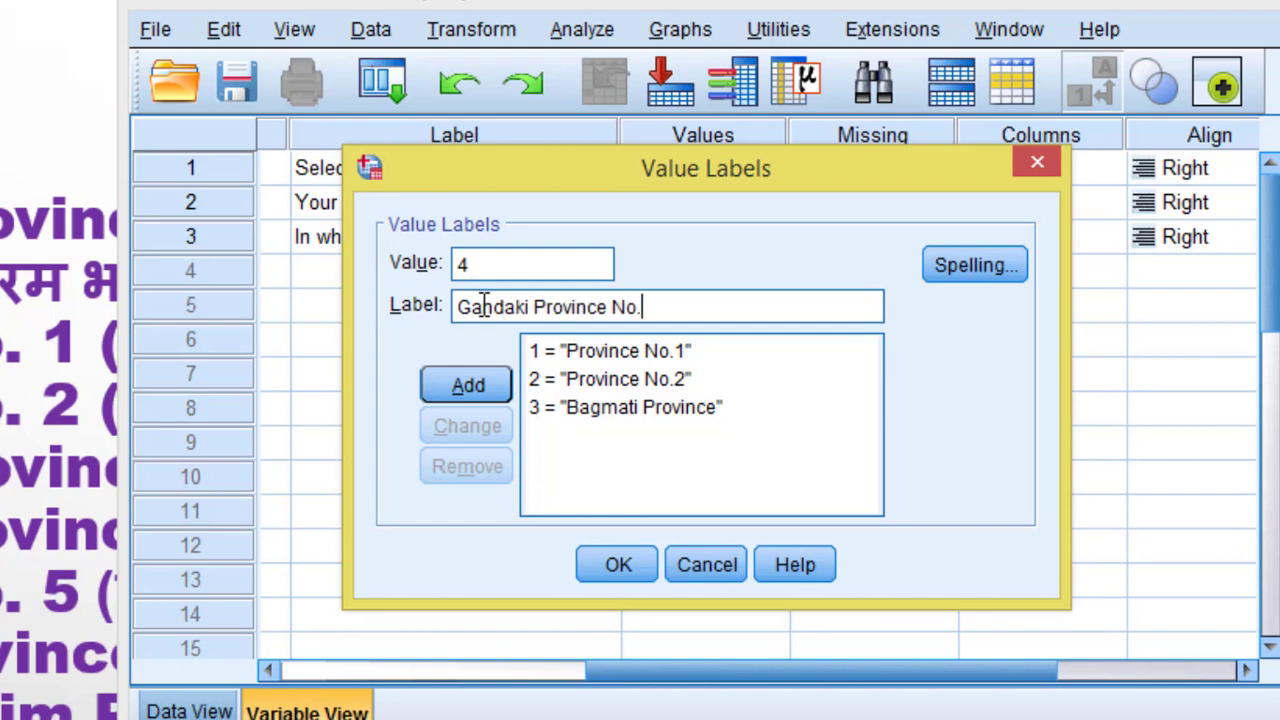
key("BackSpace")
key("BackSpace")
key("BackSpace")
left_click(462, 384)
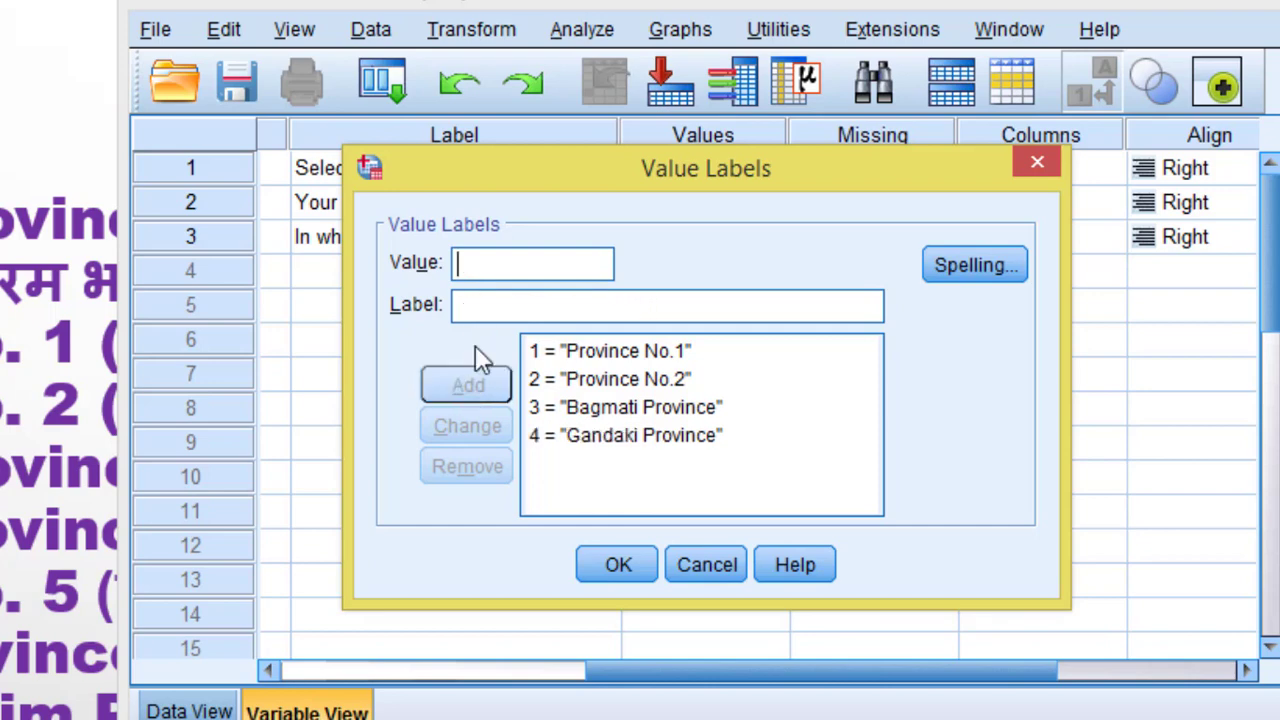
Add a value label coding 5 as "Province No.5", reusing the copied label text.
type("5")
left_click(493, 306)
key("ctrl+v")
key("BackSpace")
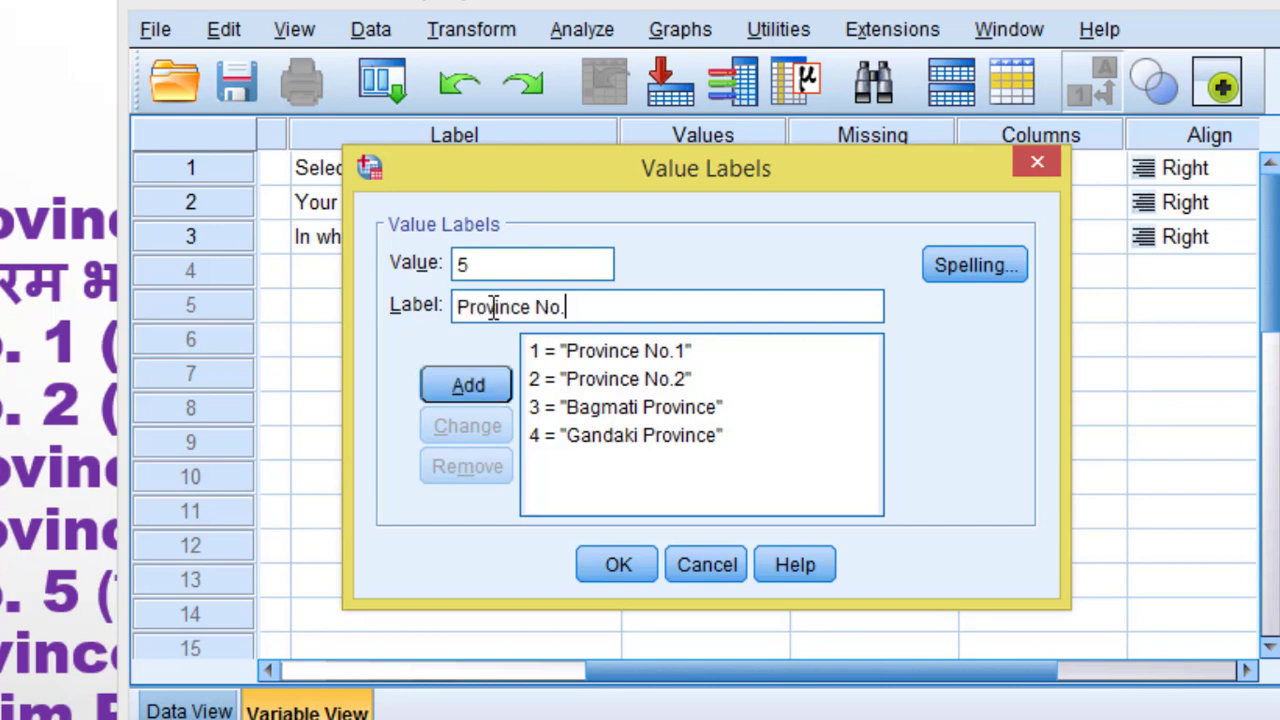
type("5")
left_click(461, 389)
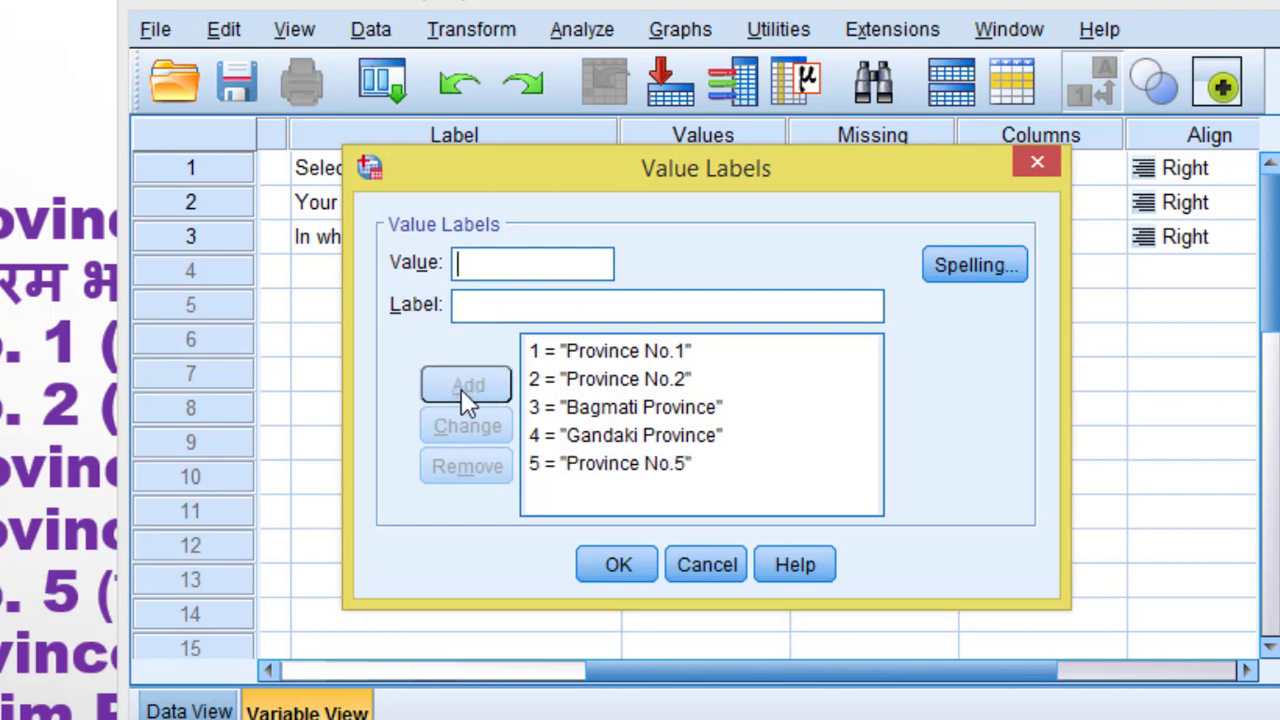
Add a value label coding 6 as "Karnali Province", reusing the copied text for the word Province.
left_click(509, 266)
type("6")
left_click(509, 311)
type("Karnal")
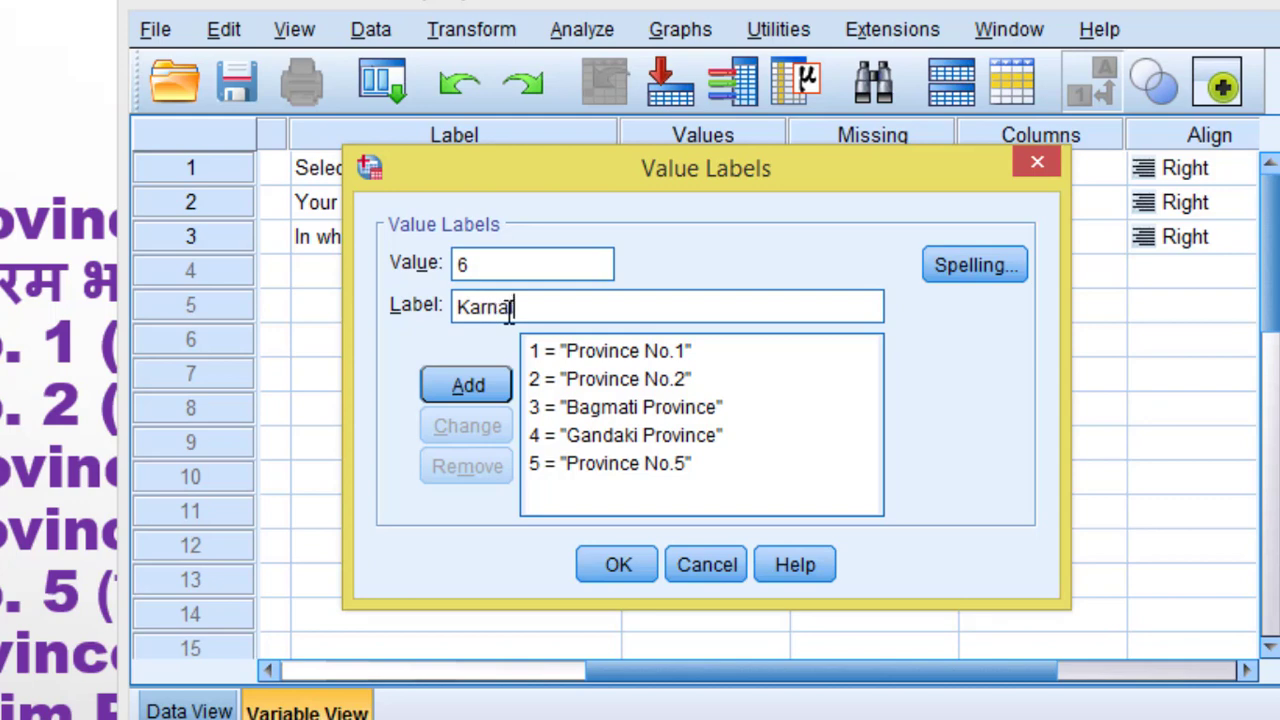
type("i")
type("Province No.1")
key("BackSpace")
key("BackSpace")
key("BackSpace")
key("BackSpace")
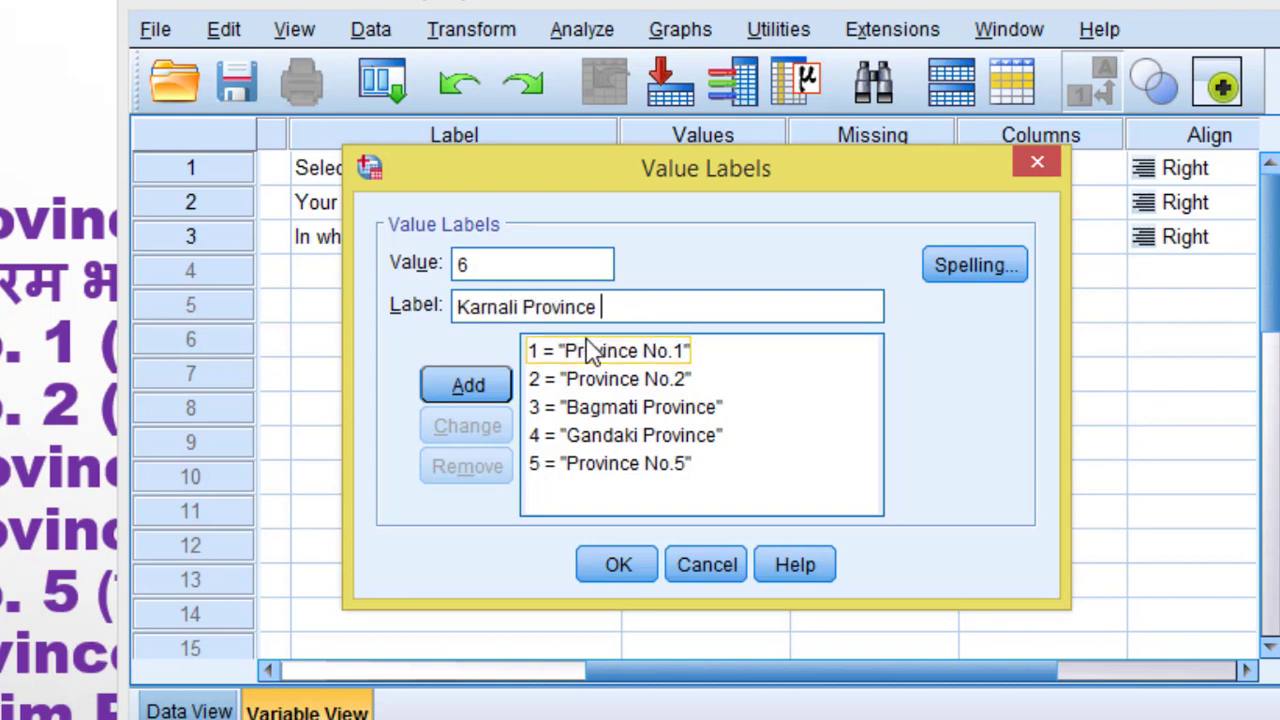
left_click(481, 388)
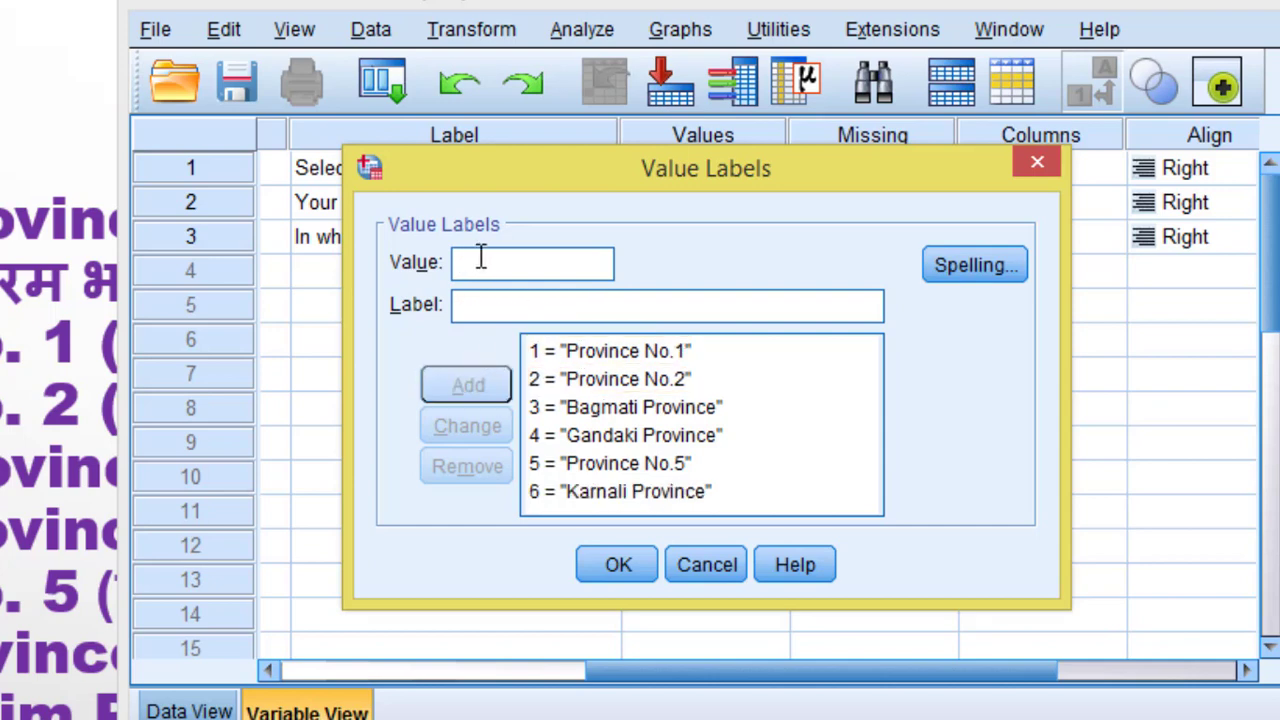
Add a value label coding 7 as "Sudurpaschim Province", reusing the copied text for the word Province.
type("7")
left_click(481, 304)
type("Sudur")
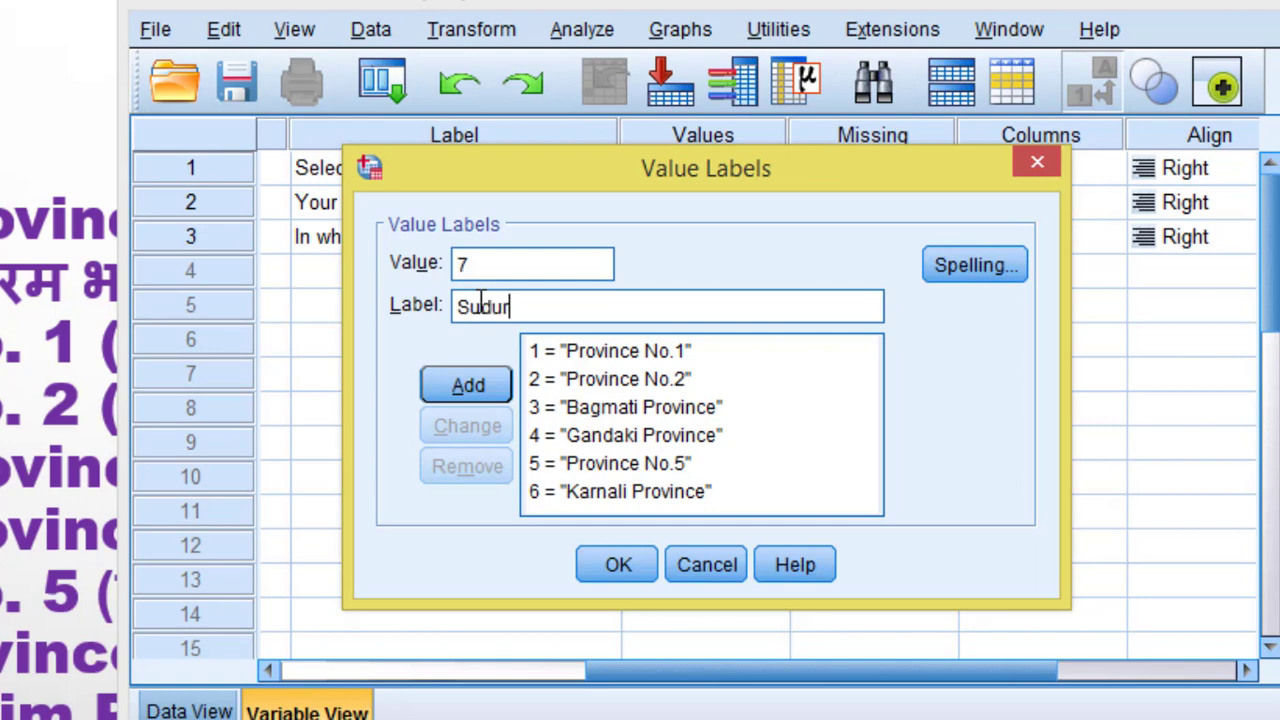
type("paschim")
type("Province No.1")
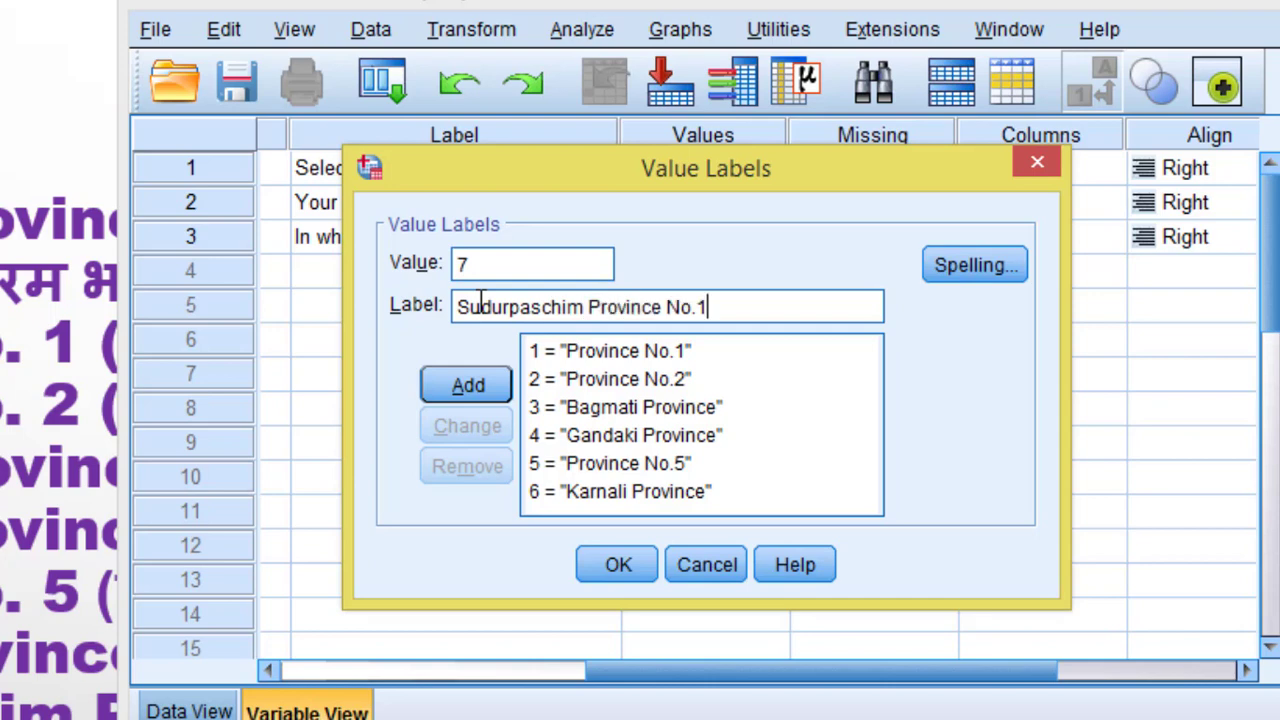
key("BackSpace")
key("BackSpace")
key("BackSpace")
key("BackSpace")
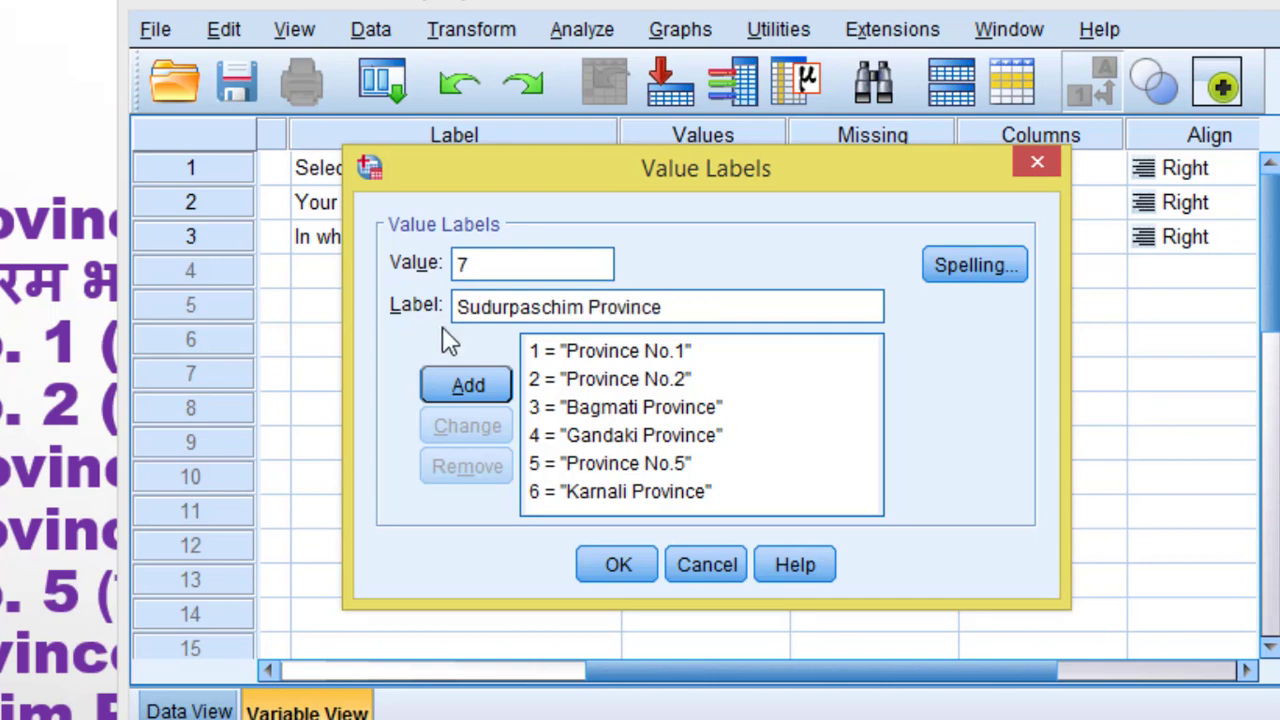
left_click(466, 384)
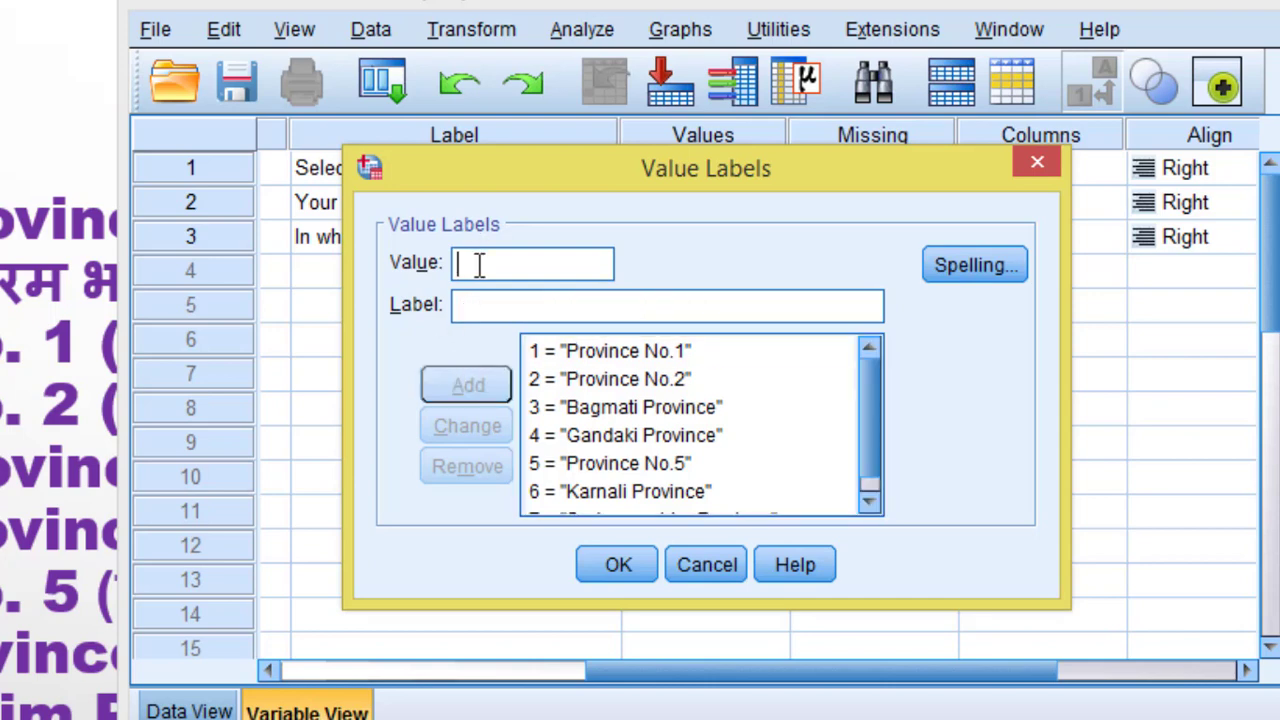
Enter a value label coding 8 as "other" for the province variable.
type("9")
key("BackSpace")
type("8other")
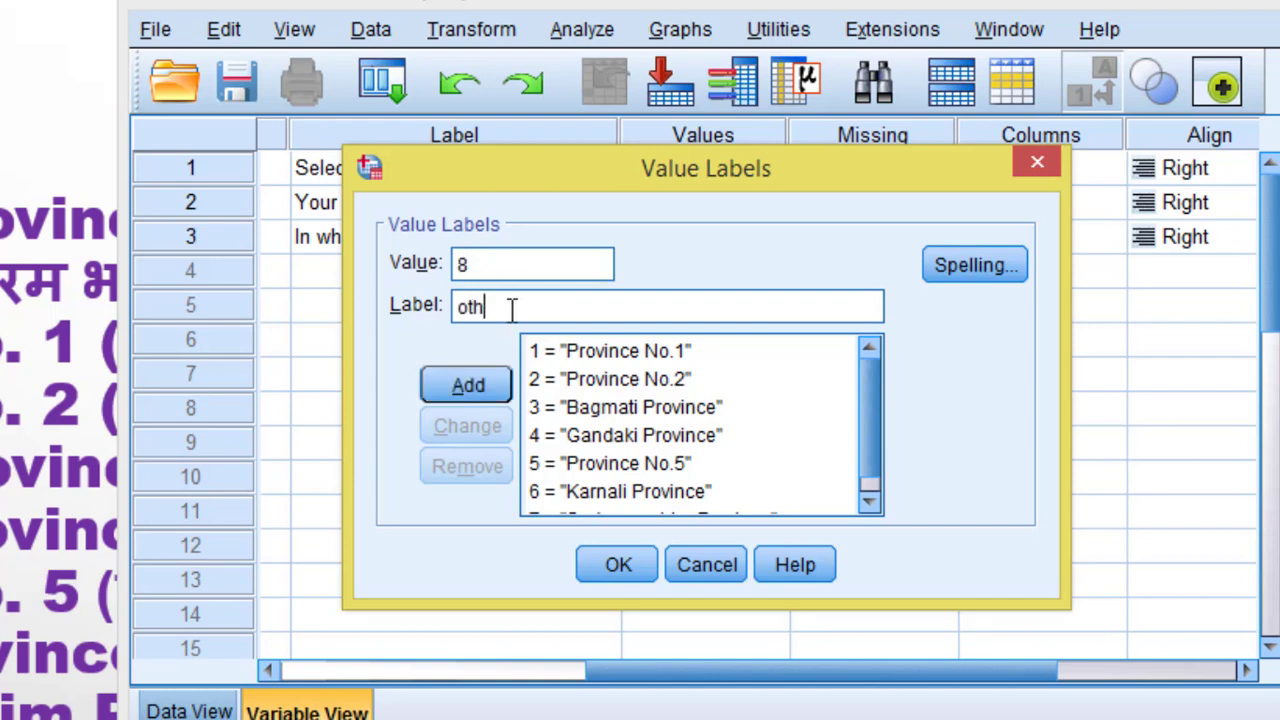